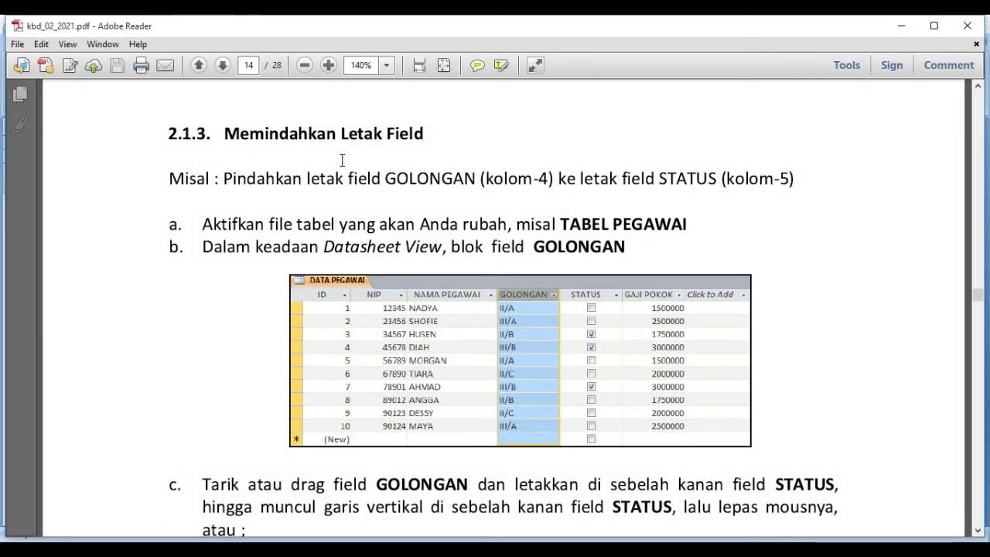
Step: Read sections 2.1.3 to 2.1.5 of the PDF guide on moving, inserting and deleting table fields
scroll(407, 172, down, 3)
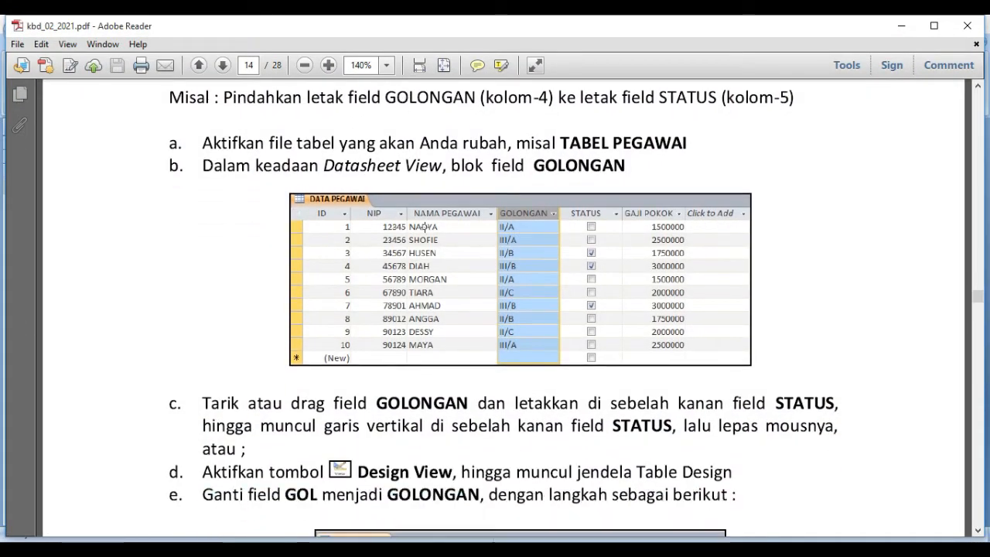
scroll(428, 232, down, 6)
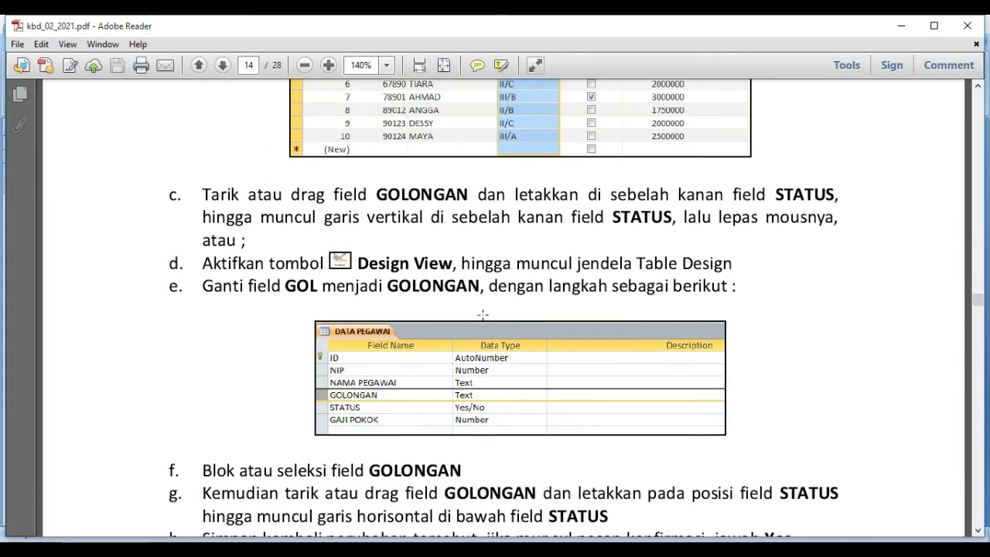
scroll(479, 331, down, 6)
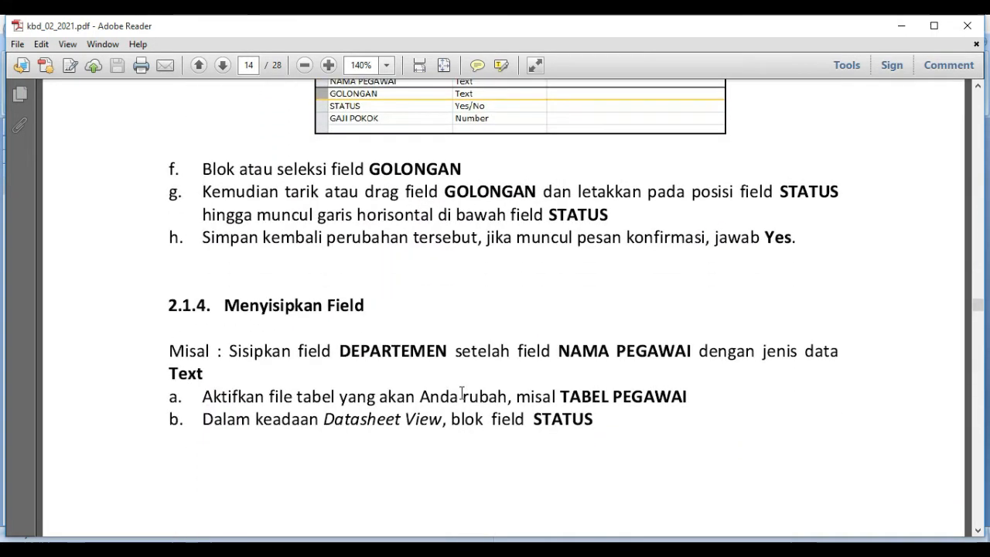
scroll(480, 398, down, 10)
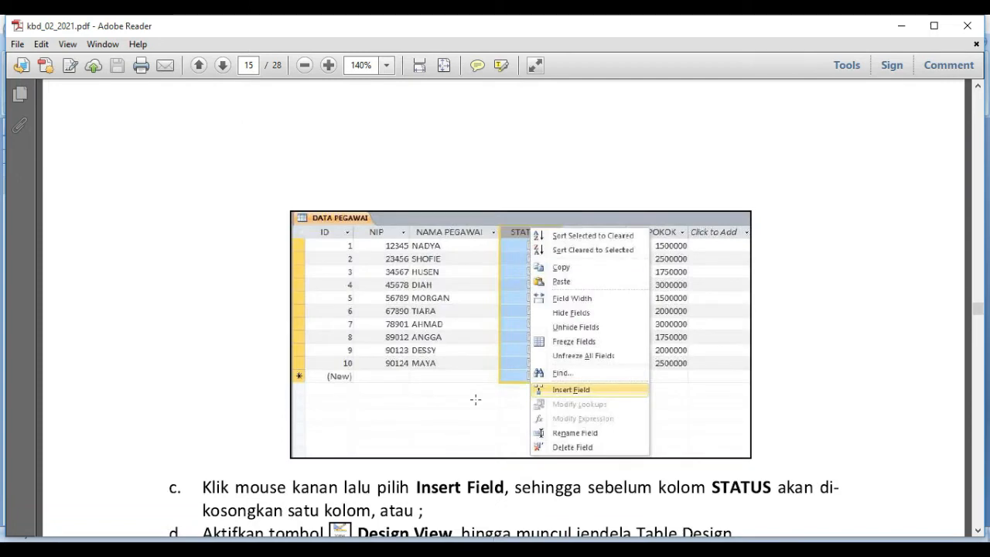
scroll(473, 405, down, 8)
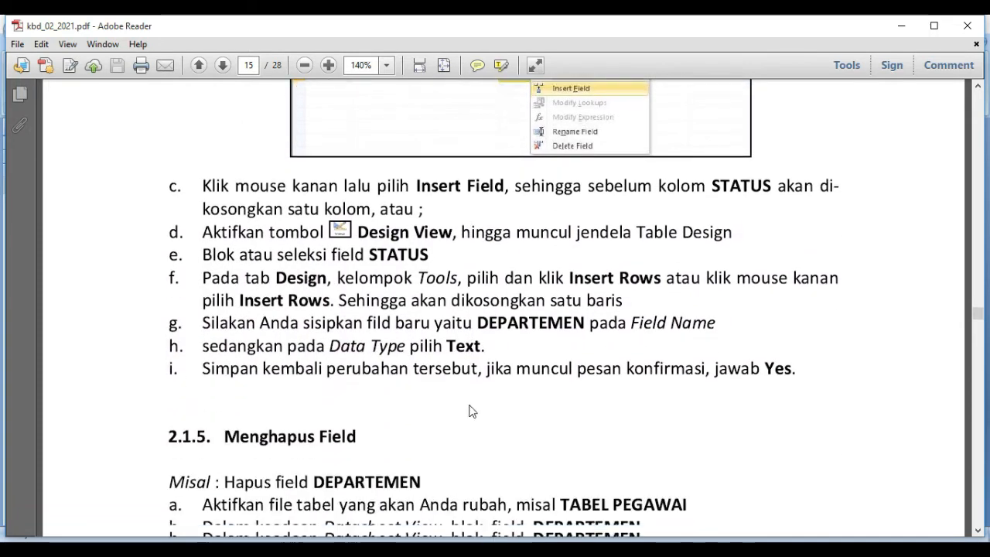
scroll(473, 410, down, 2)
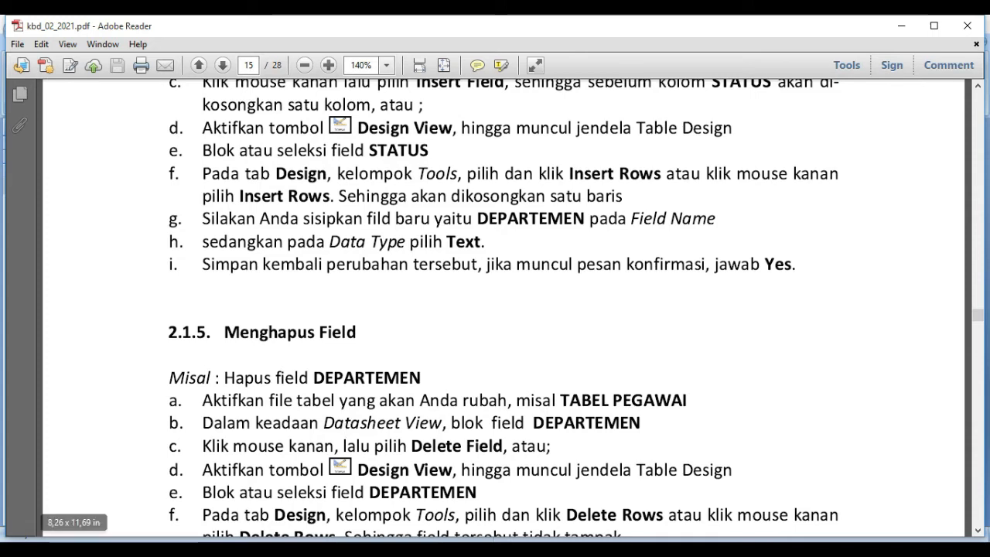
Step: Switch to Microsoft Access, open Tabel Pegawai 2 and move the GOLONGAN column to the end, after GAJI POKOK
click(154, 550)
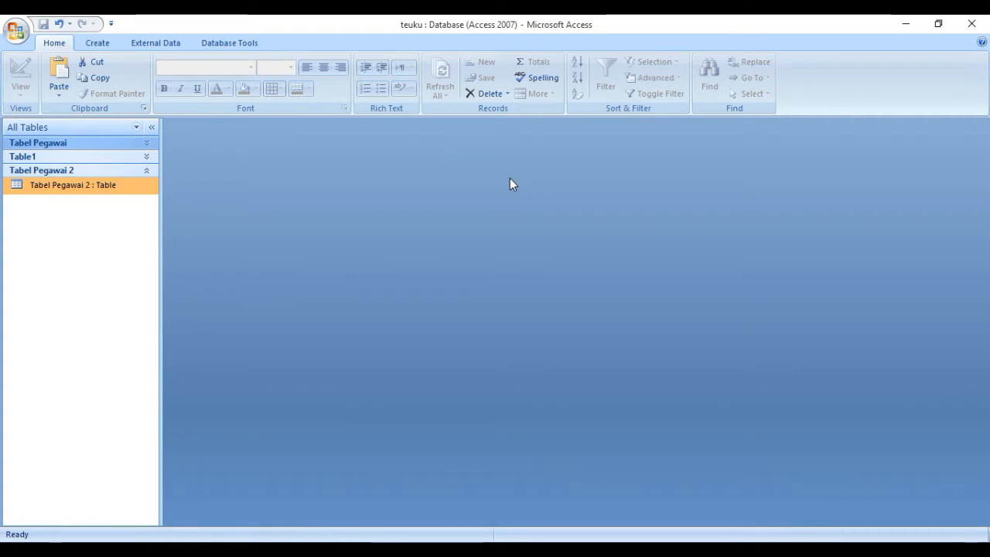
double_click(118, 188)
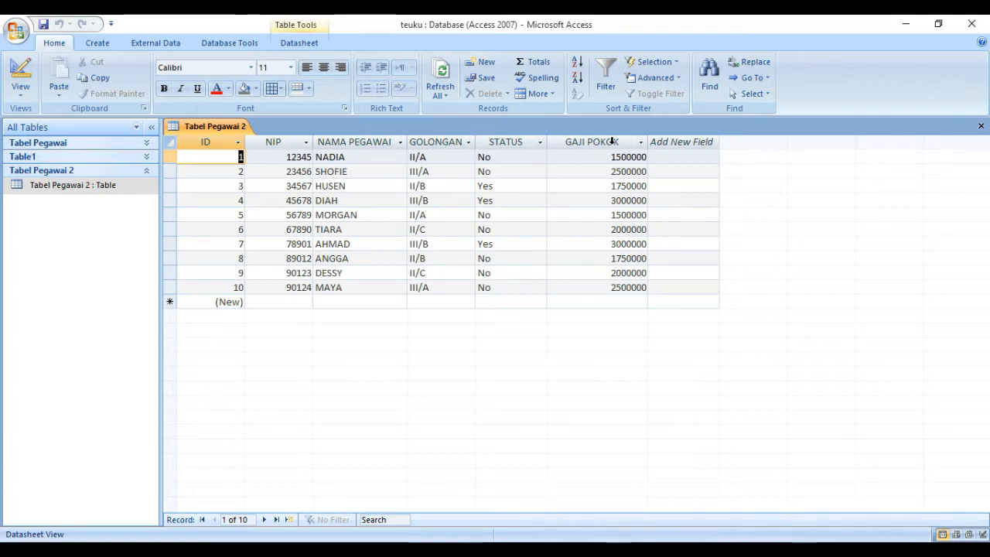
double_click(435, 140)
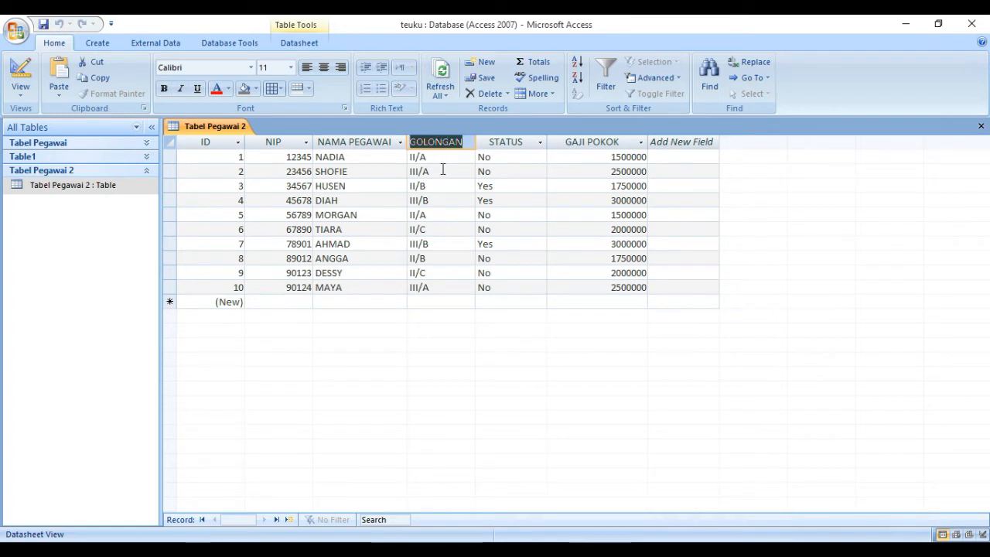
click(439, 168)
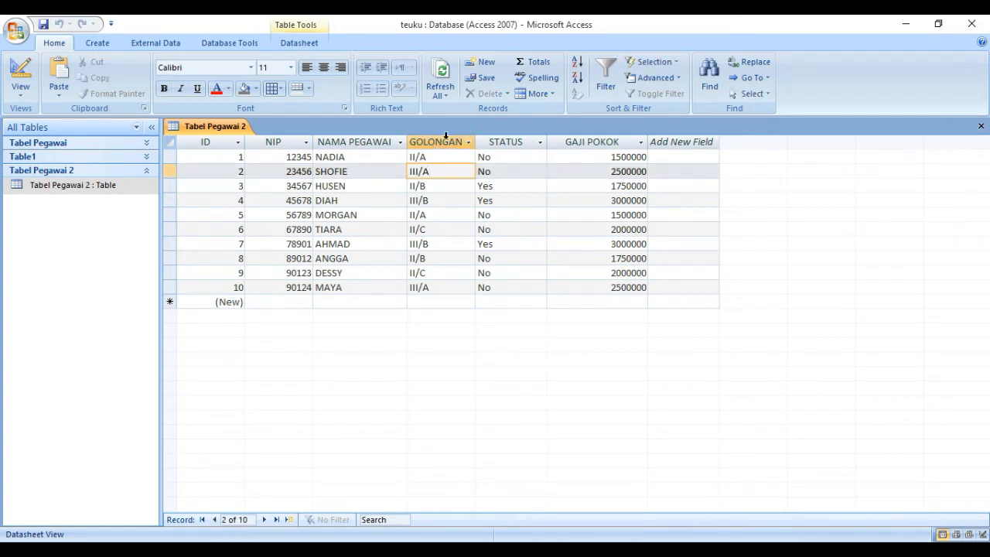
click(446, 137)
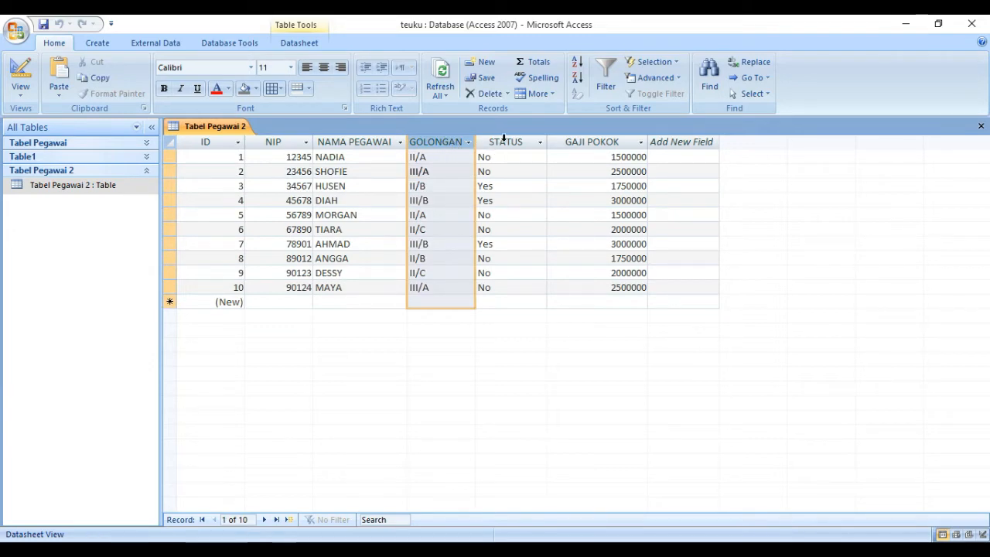
click(505, 143)
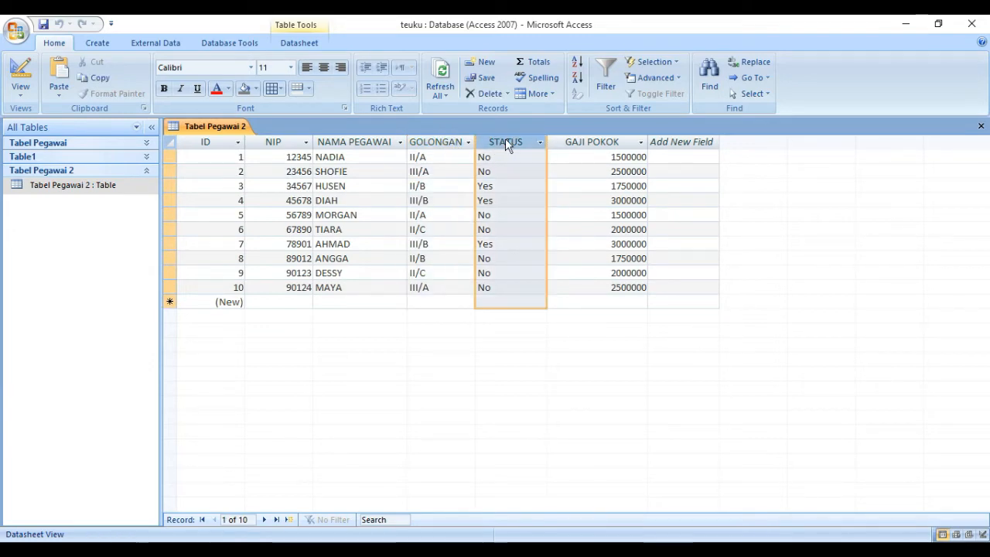
click(445, 137)
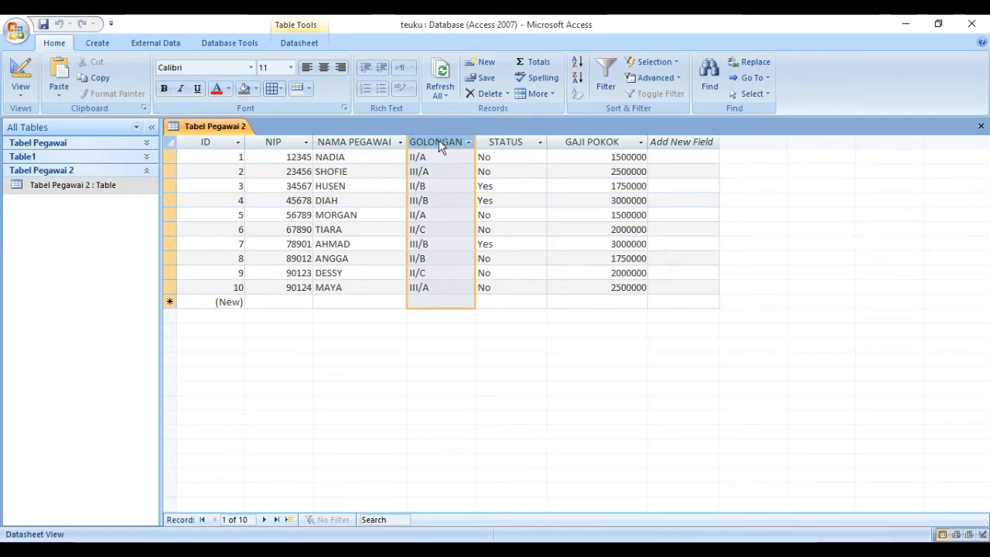
drag(443, 143, 669, 151)
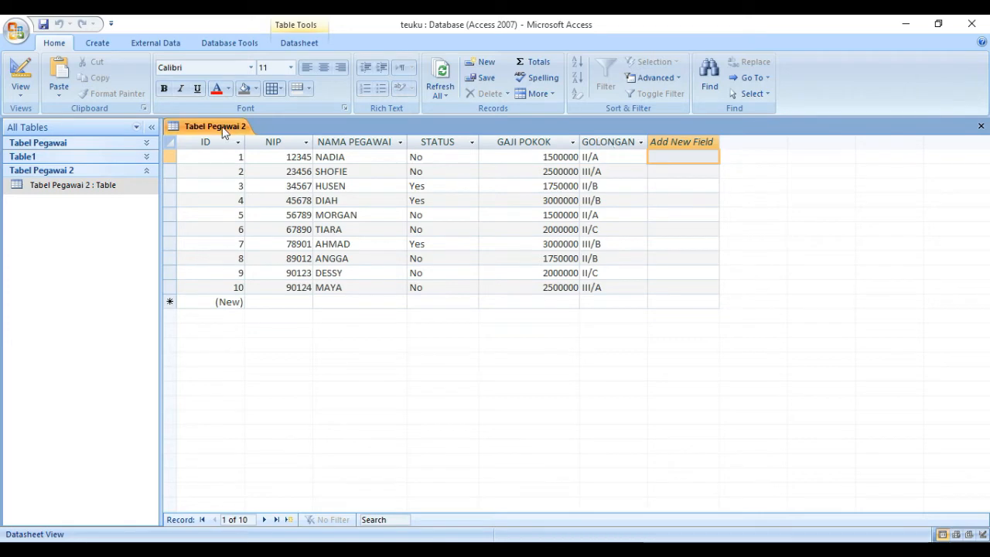
Step: Move the STATUS column to the end, after GOLONGAN, and save and close Tabel Pegawai 2
click(444, 138)
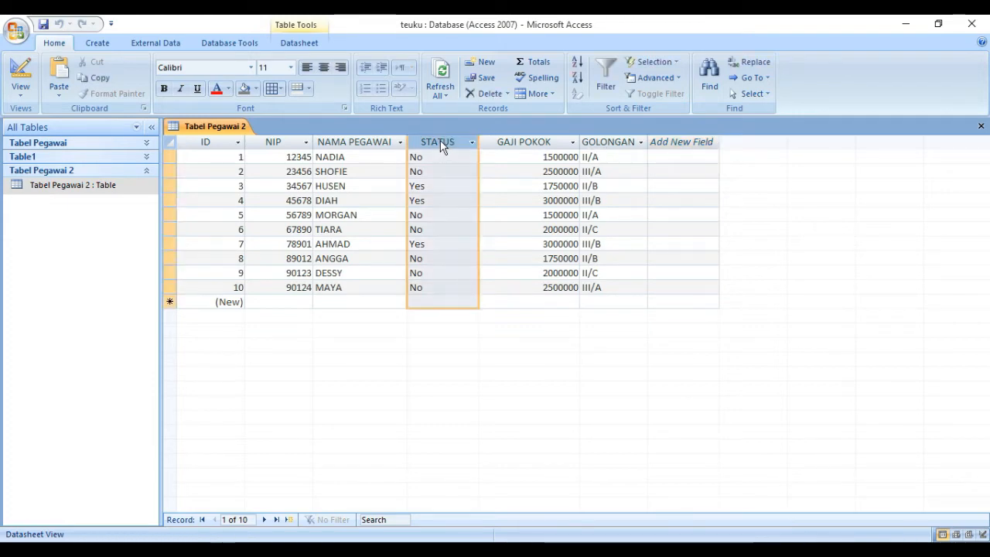
drag(438, 140, 654, 162)
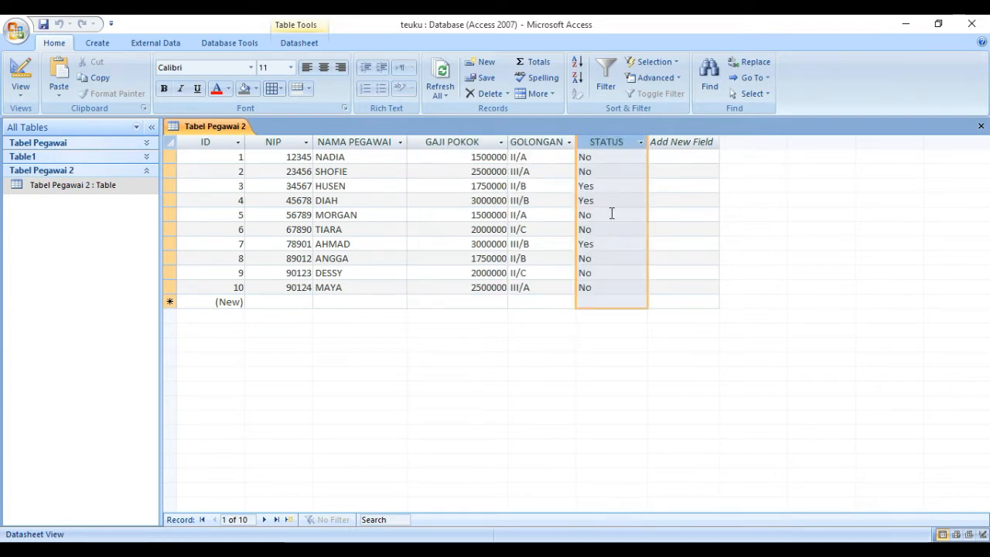
right_click(219, 132)
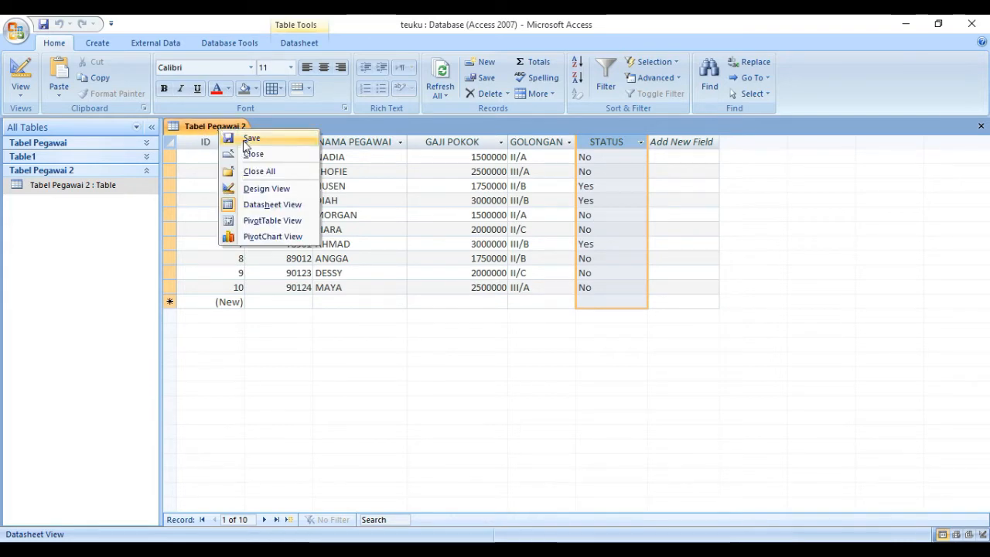
click(247, 138)
right_click(223, 130)
click(251, 154)
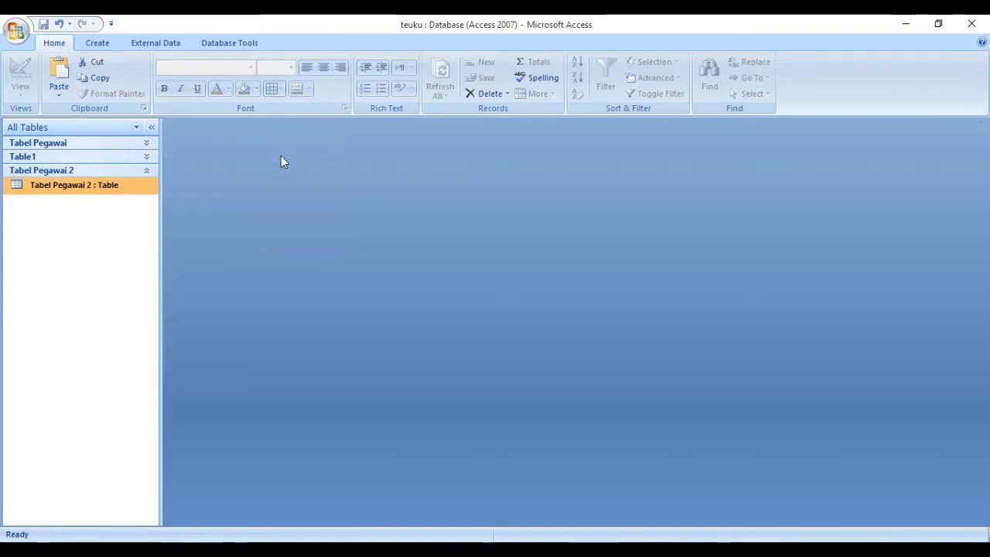
Step: Reopen Tabel Pegawai 2 and move GOLONGAN before GAJI POKOK and STATUS directly after NAMA PEGAWAI
double_click(112, 188)
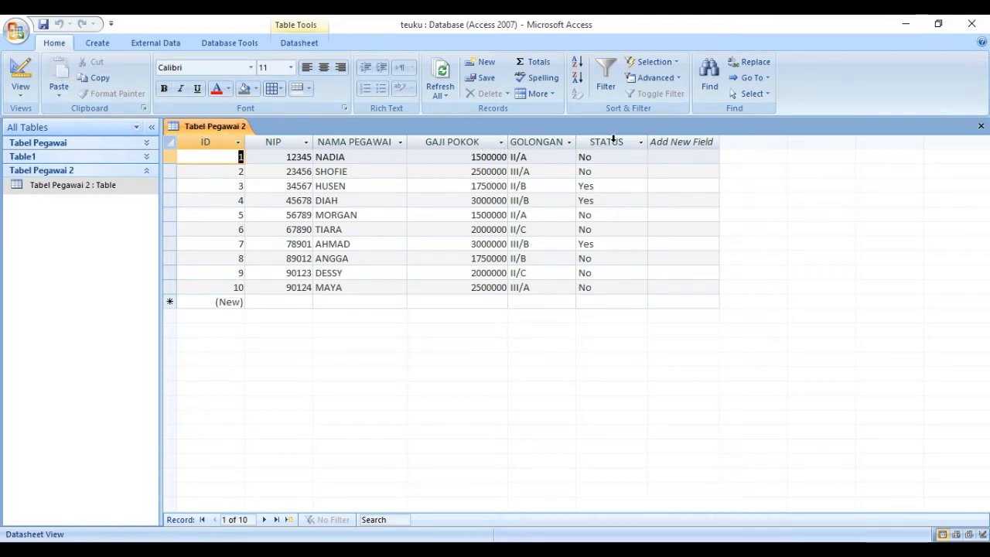
click(539, 138)
drag(539, 138, 452, 147)
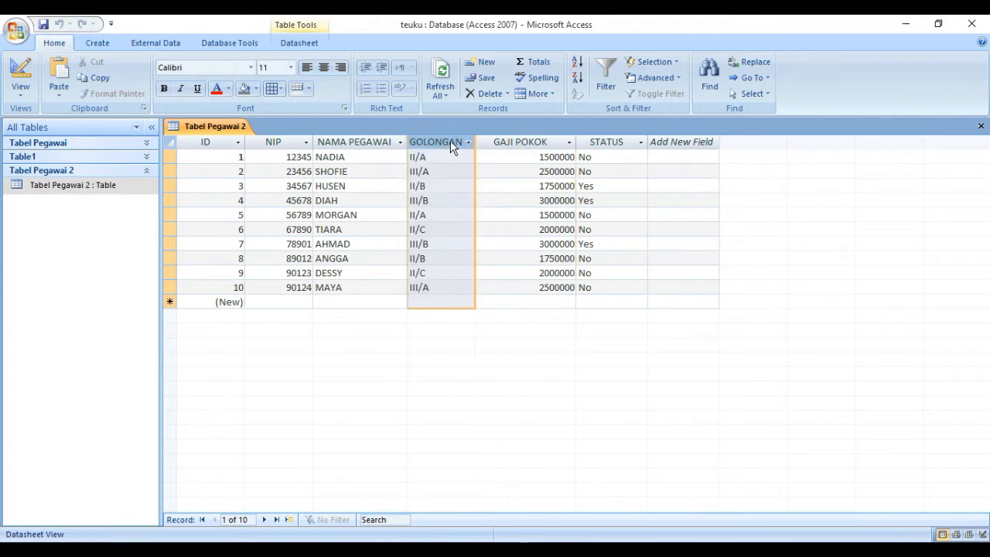
click(623, 141)
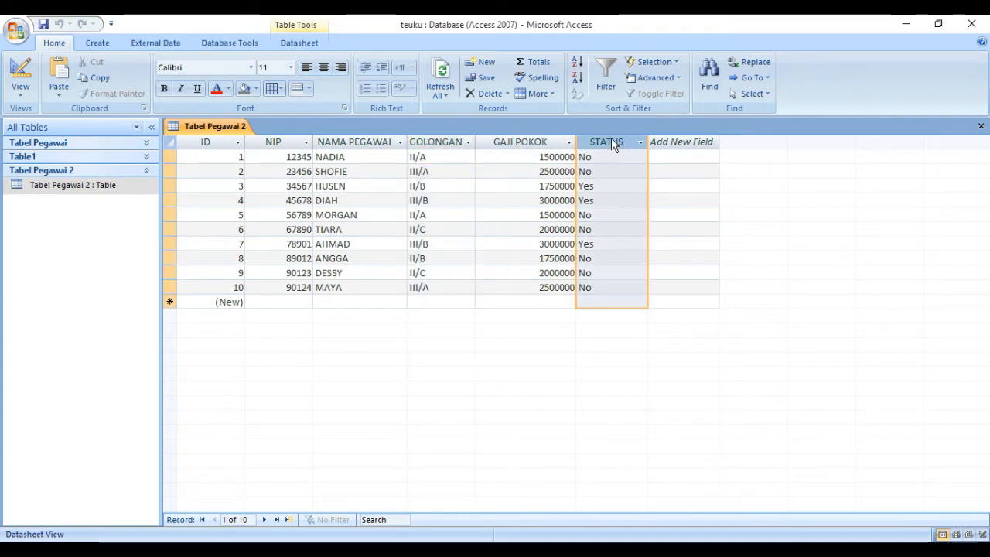
drag(611, 141, 455, 147)
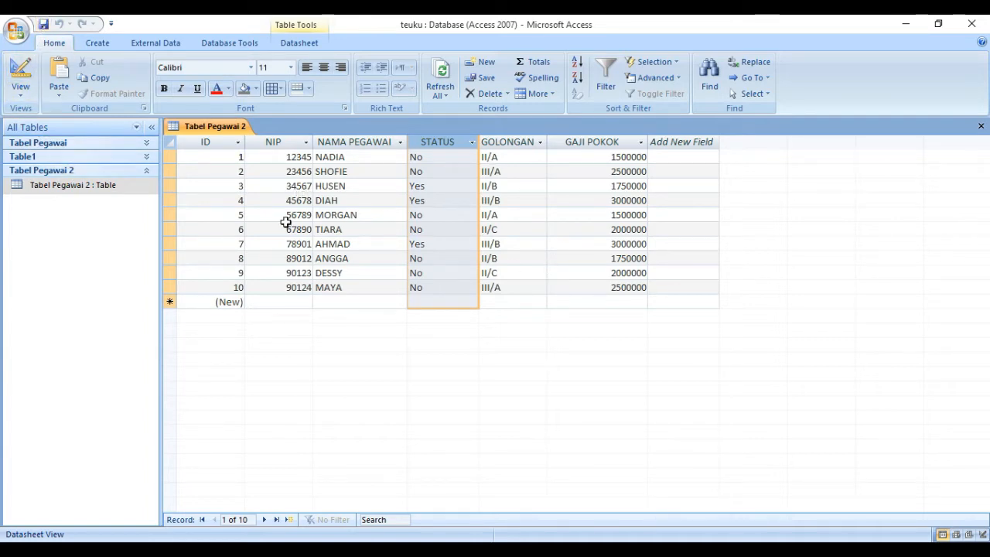
Step: In Design View, move the GOLONGAN field below GAJI POKOK and back to its place above STATUS
click(21, 78)
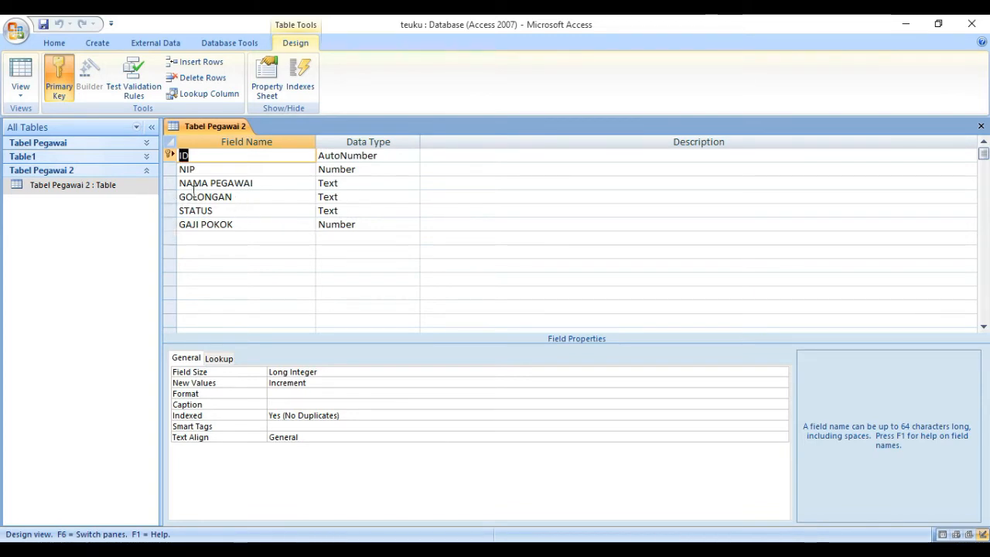
click(172, 196)
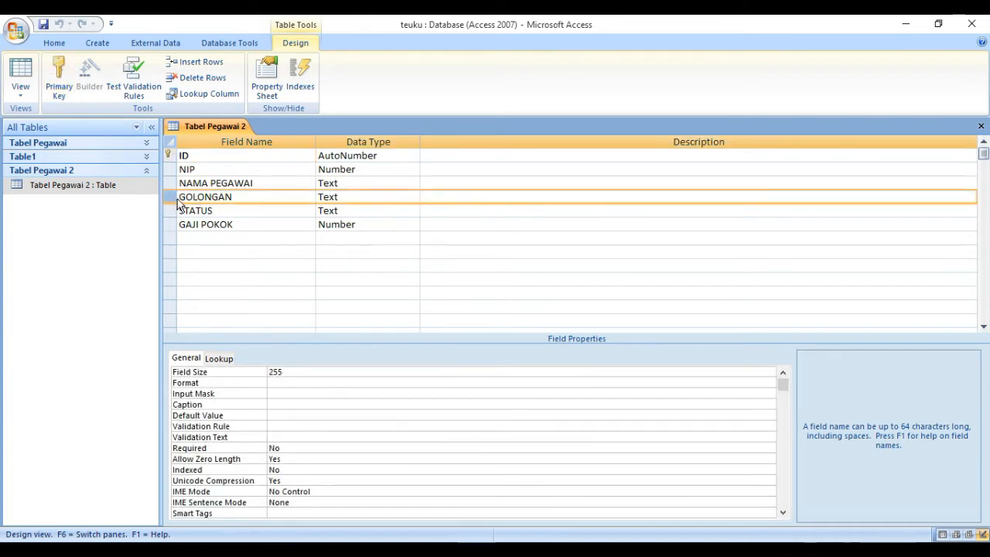
drag(171, 195, 173, 201)
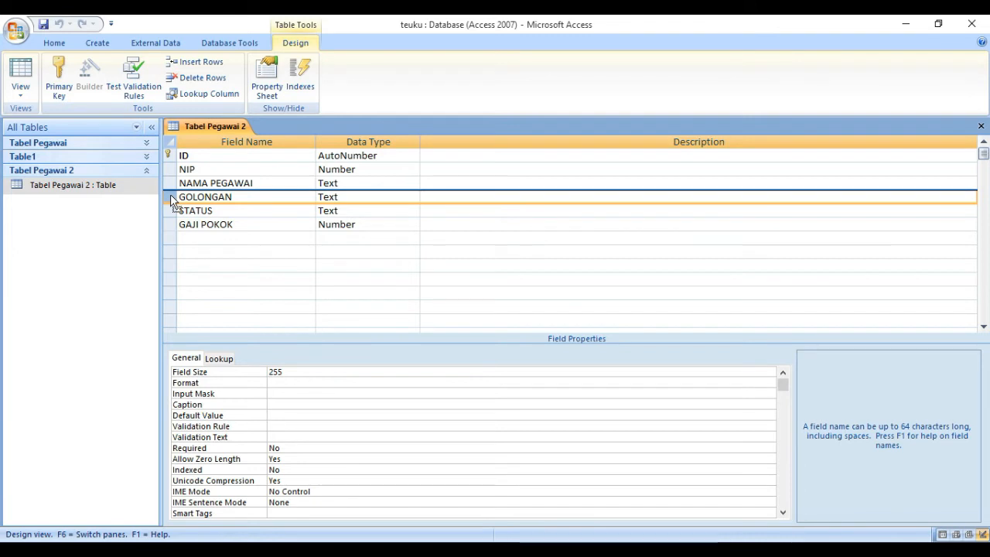
drag(174, 201, 172, 237)
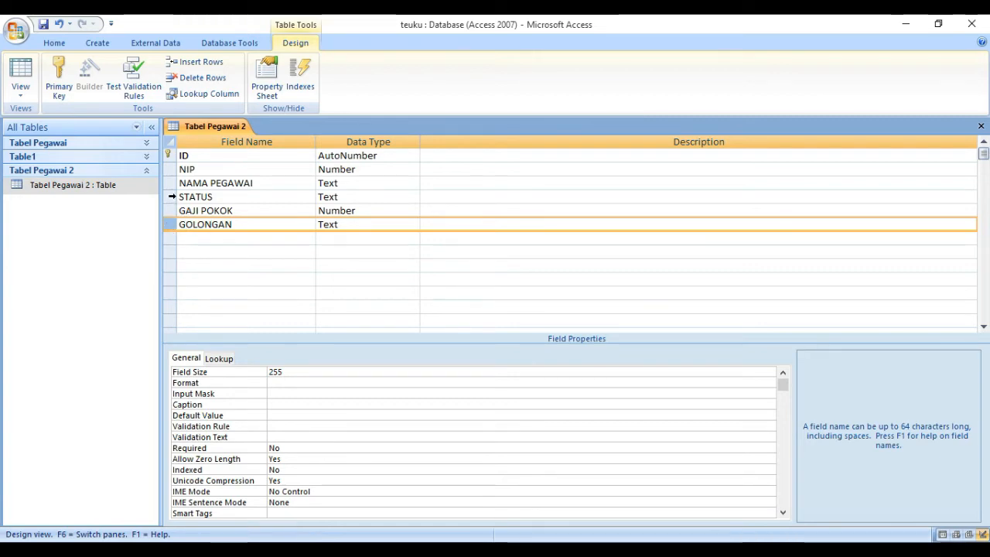
click(168, 224)
drag(168, 223, 174, 203)
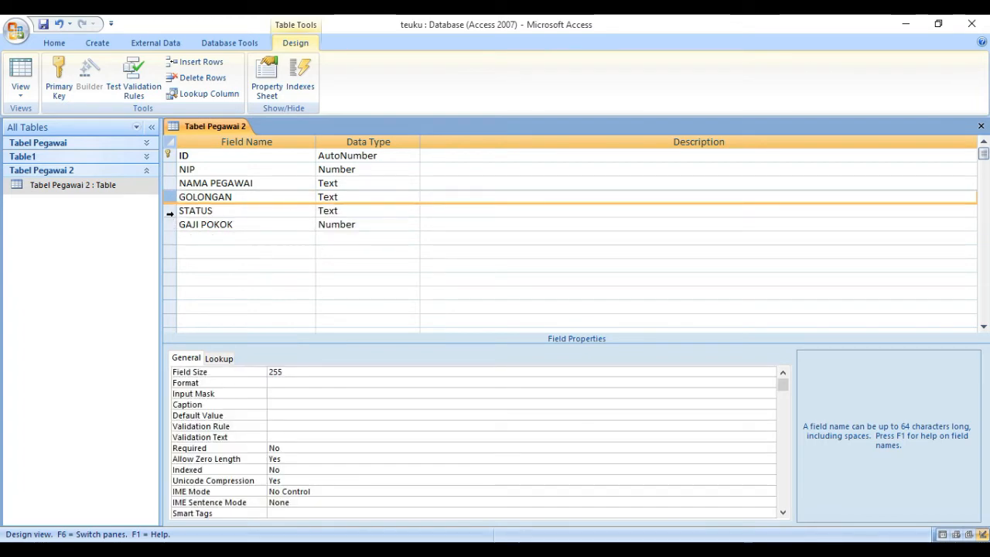
Step: Move the STATUS field below GAJI POKOK, and save the table while returning to Datasheet View
mouse_move(167, 209)
mouse_down()
mouse_move(171, 230)
mouse_move(170, 212)
mouse_up()
drag(177, 216, 180, 243)
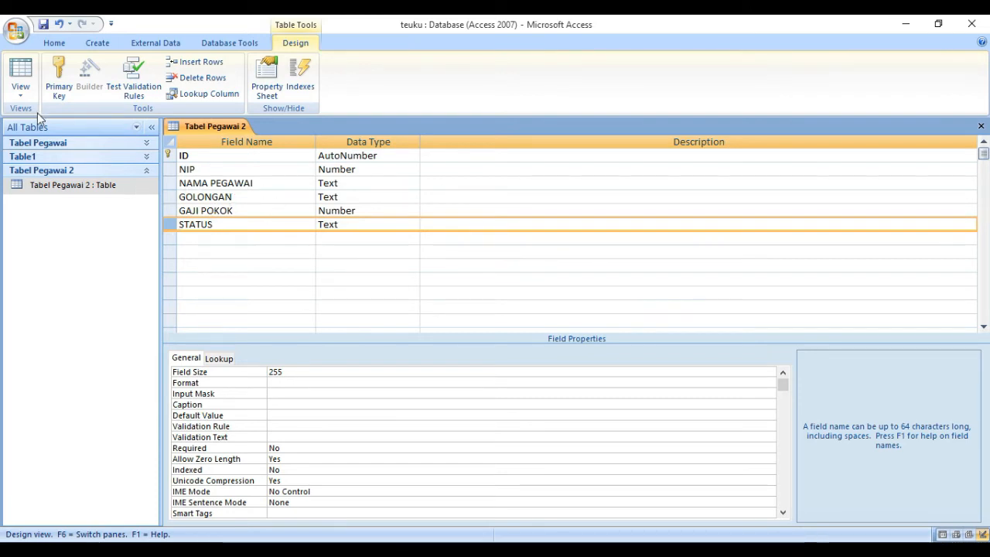
click(23, 78)
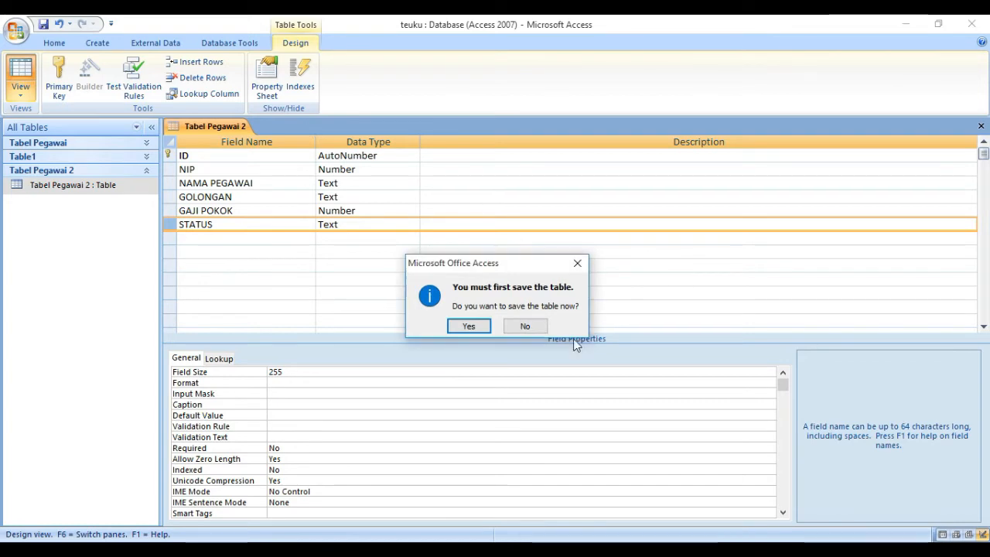
click(472, 326)
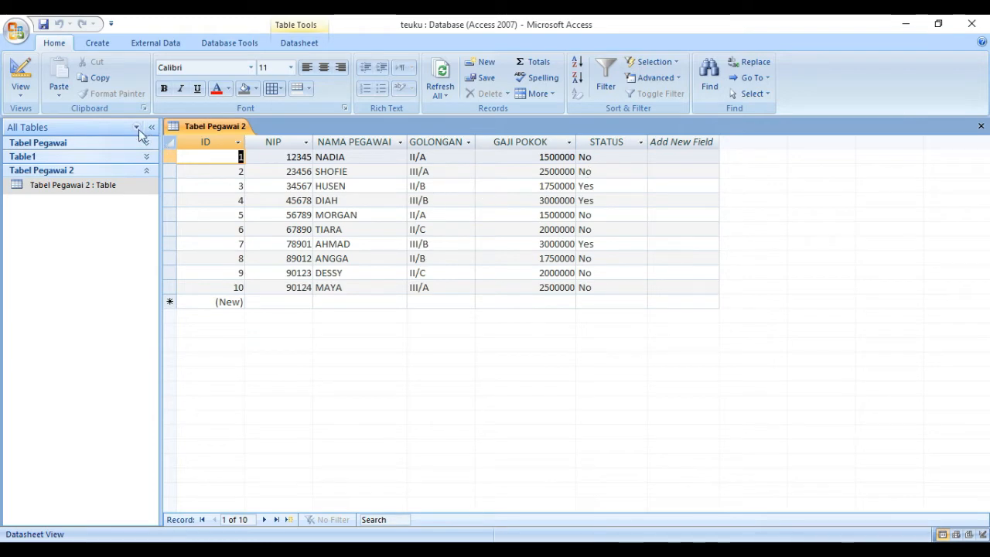
Step: In Design View, move the NIP field below STATUS, and save the table before returning to Datasheet View
click(32, 81)
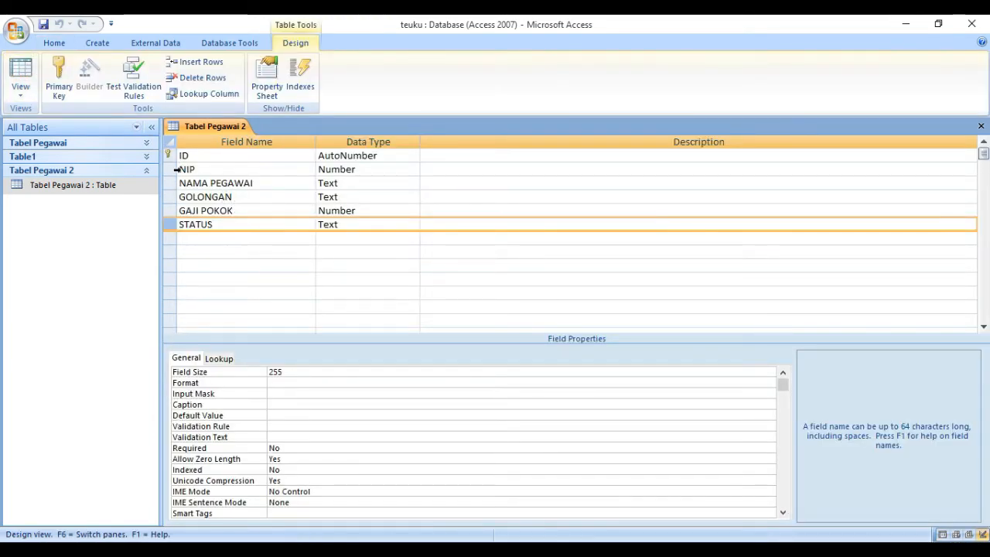
click(229, 169)
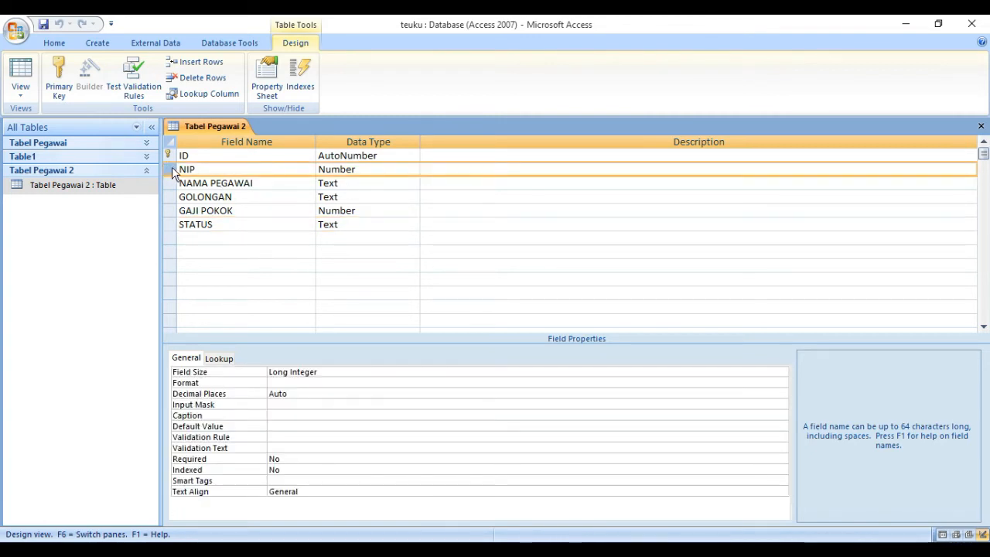
drag(173, 172, 166, 245)
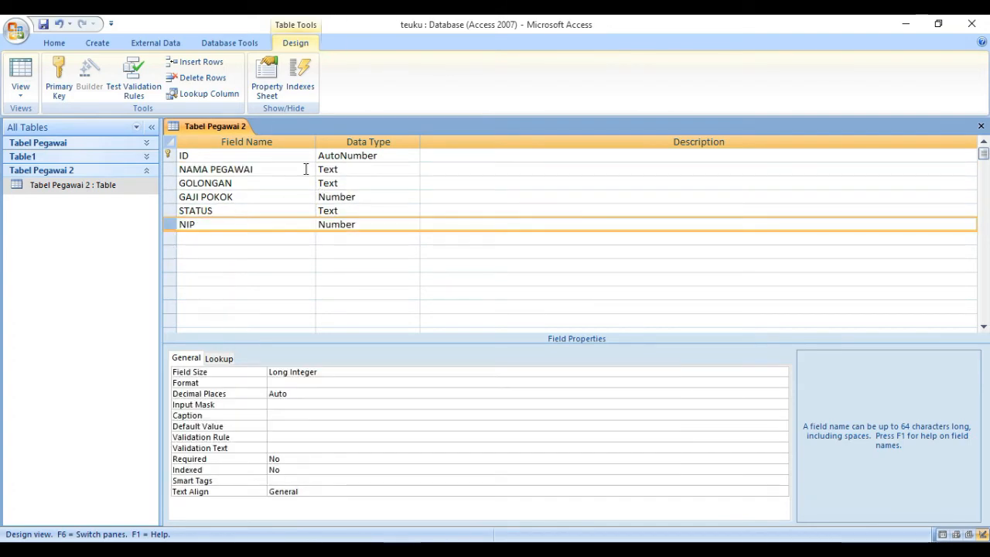
click(44, 25)
click(20, 71)
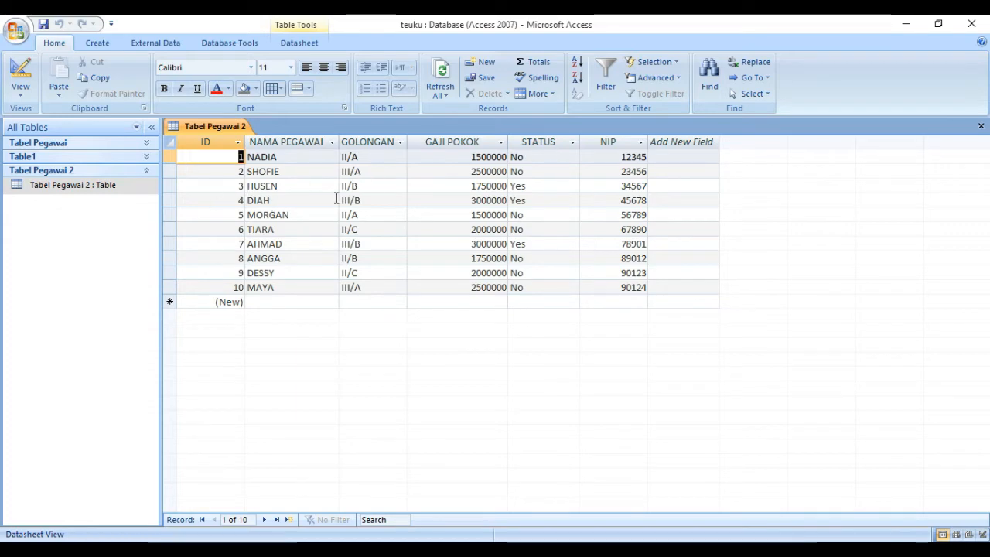
Step: Insert a new column before STATUS in Datasheet View and name it DEPARTEMEN
click(551, 135)
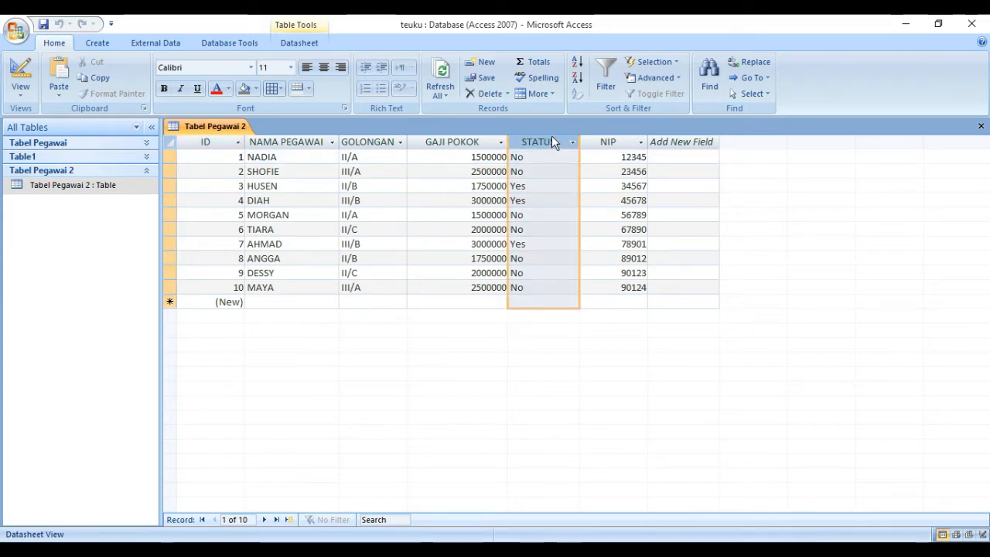
right_click(550, 147)
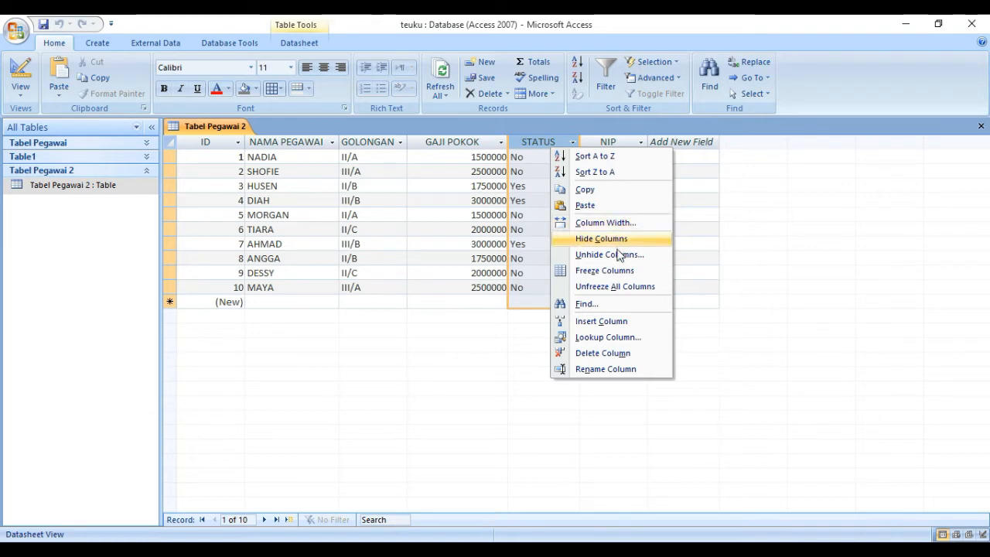
click(619, 324)
click(550, 157)
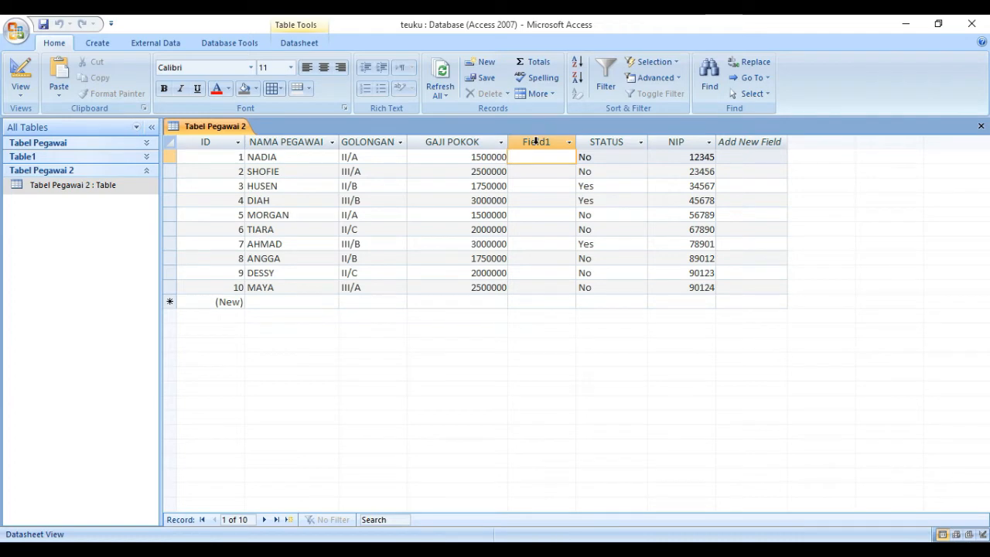
double_click(536, 141)
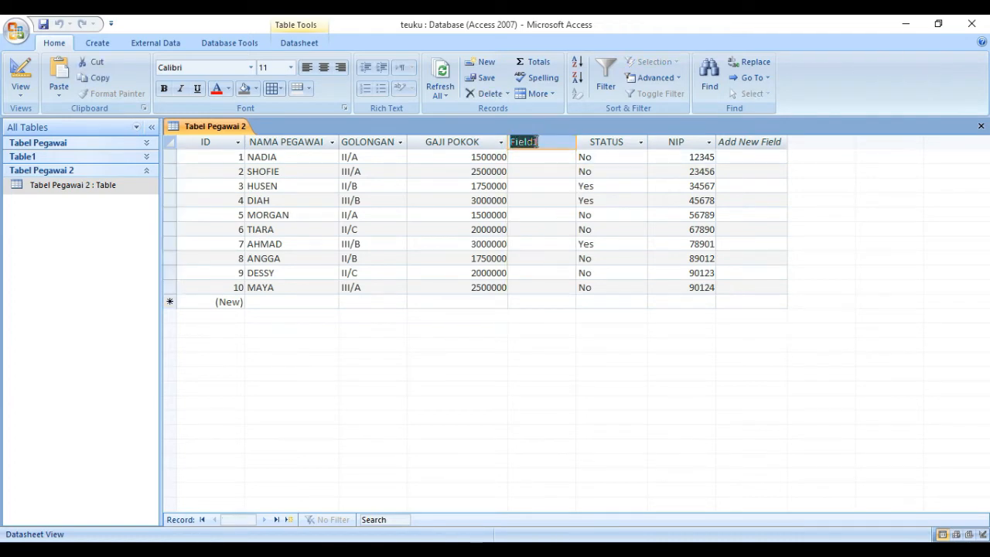
text(DEPARTEMEN)
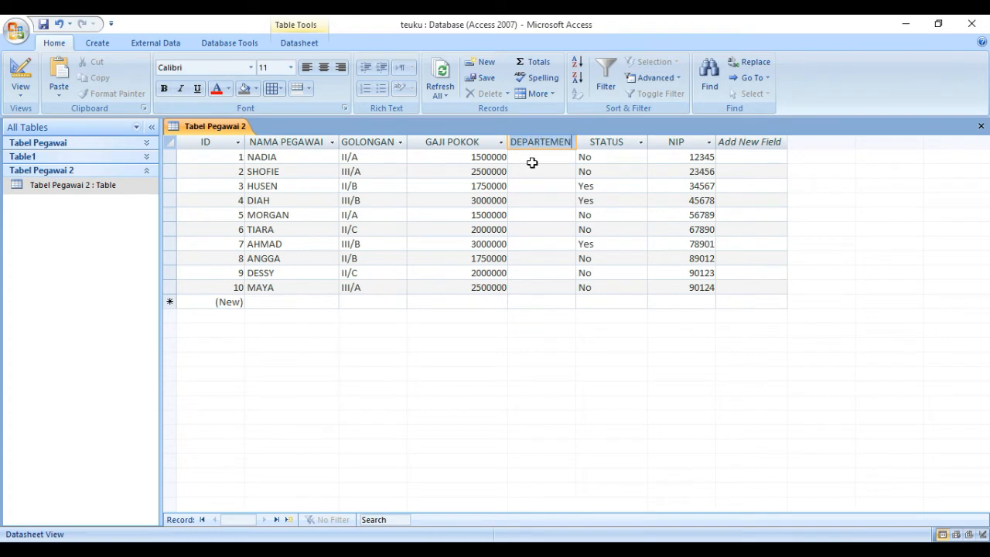
click(534, 161)
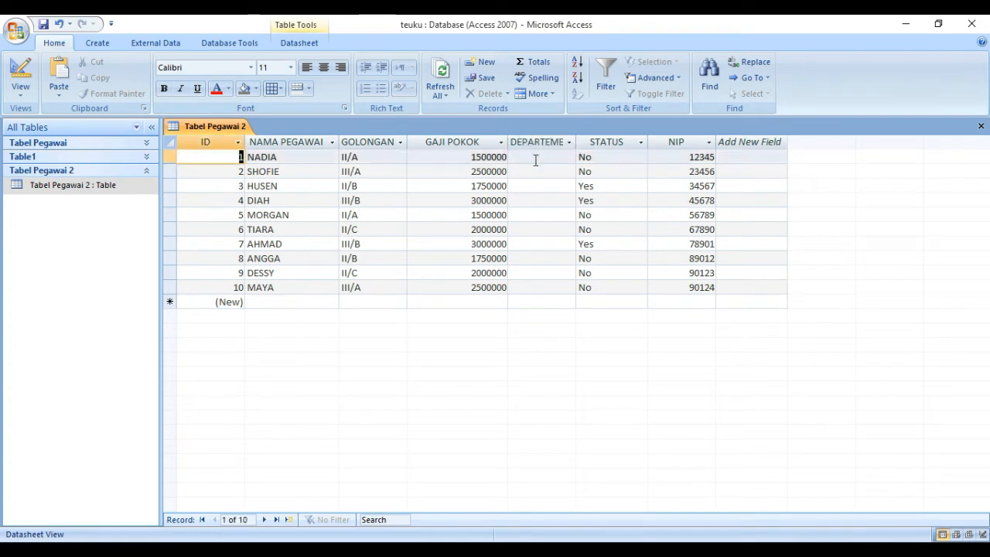
Step: Fill DEPARTEMEN for the first three records with MARKETING, PENJUALAN and PERSONALIA
click(538, 161)
text(MARKETING)
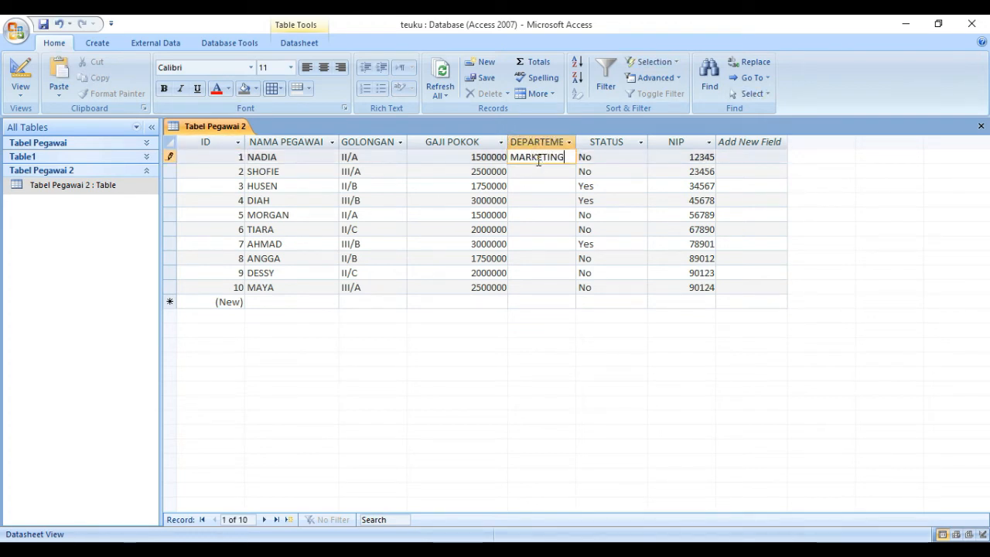
key(Down)
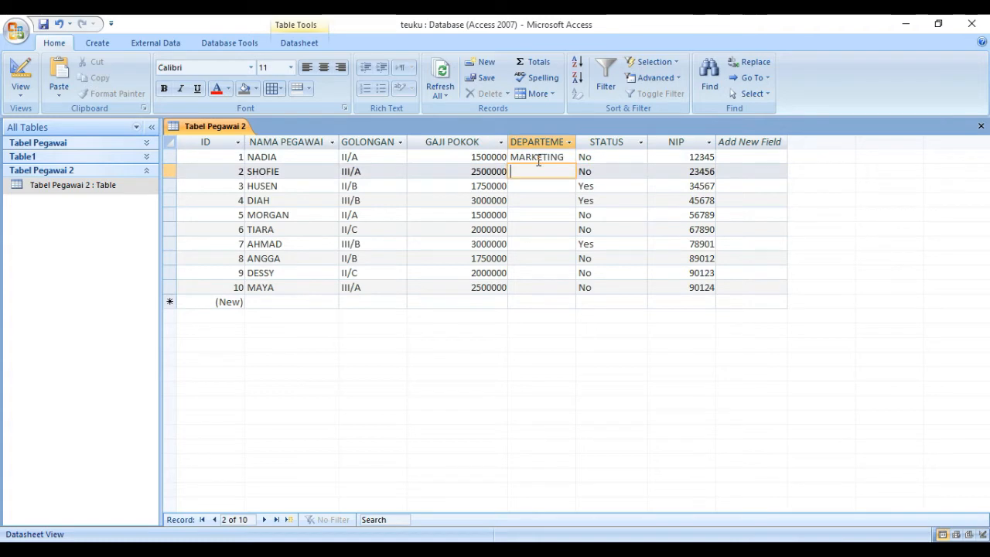
text(OENJ)
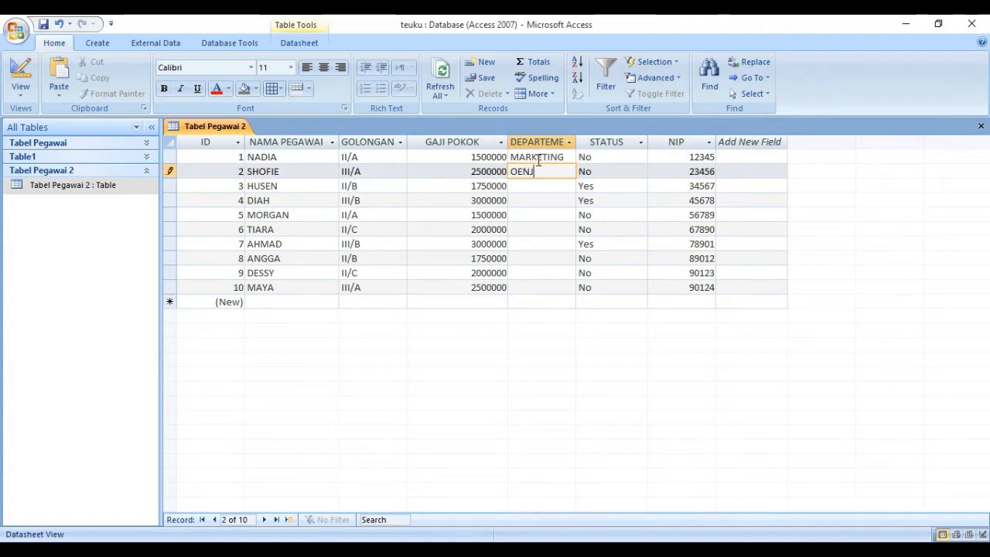
key(BackSpace)
key(BackSpace)
key(BackSpace)
key(BackSpace)
key(BackSpace)
key(BackSpace)
key(BackSpace)
key(BackSpace)
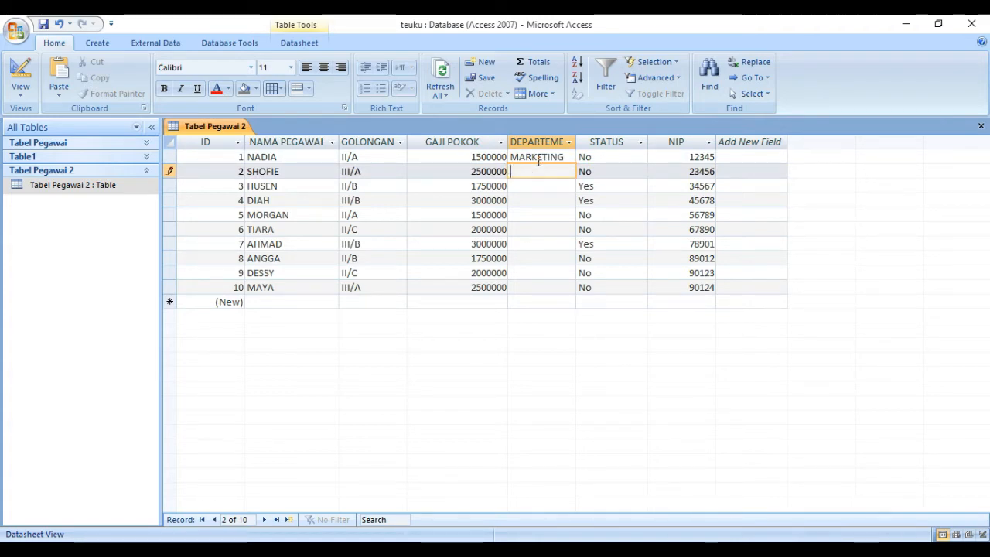
text(PENJUALAN)
key(Caps_Lock)
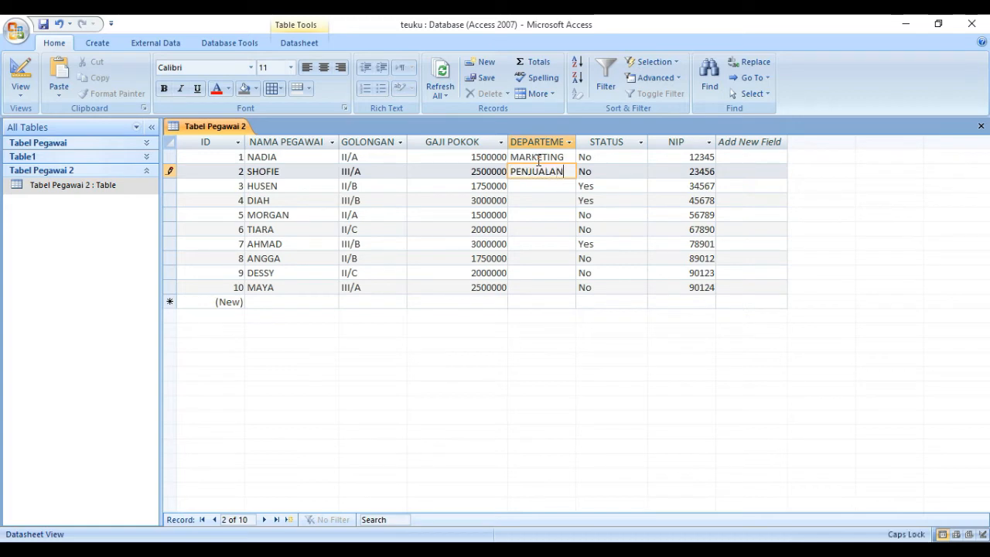
key(Down)
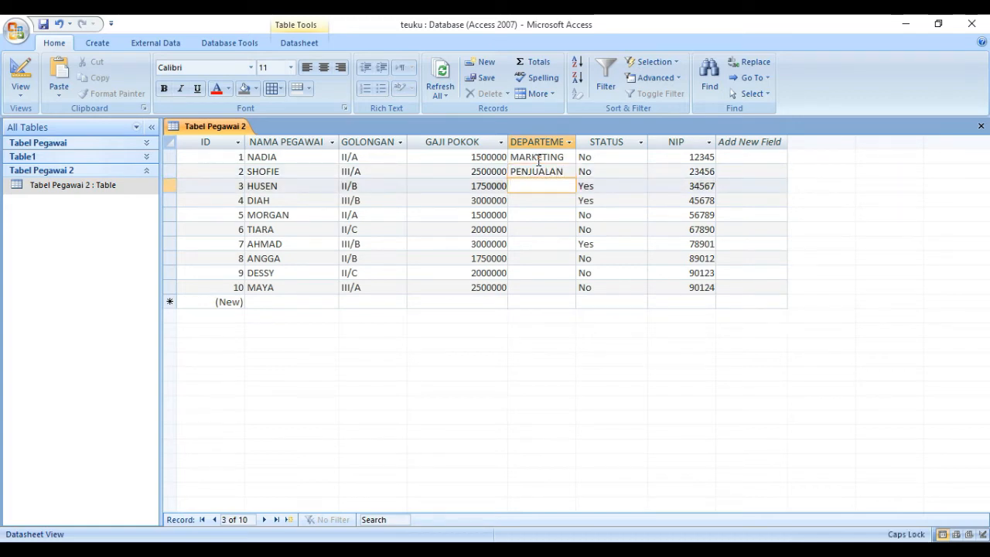
text(PERSONALIA)
click(551, 243)
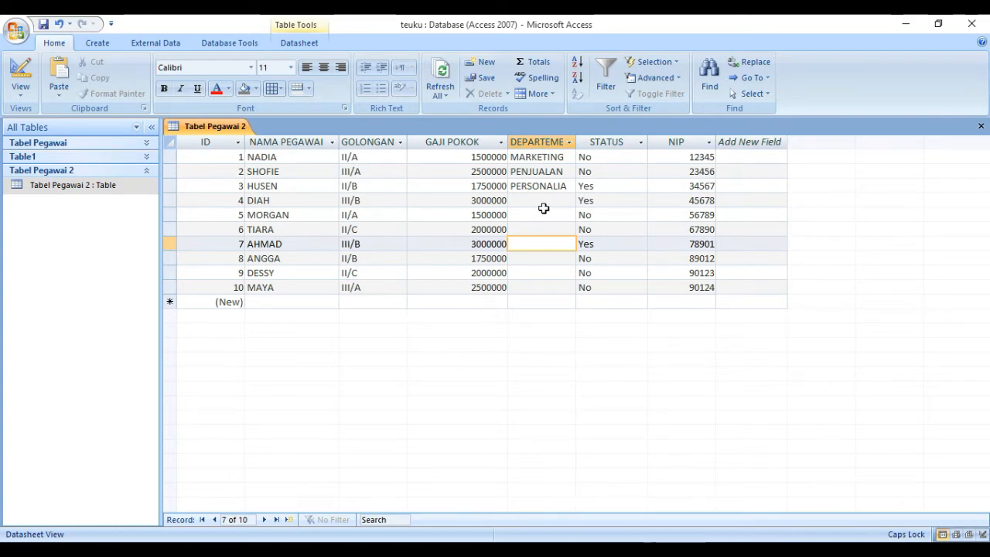
click(546, 269)
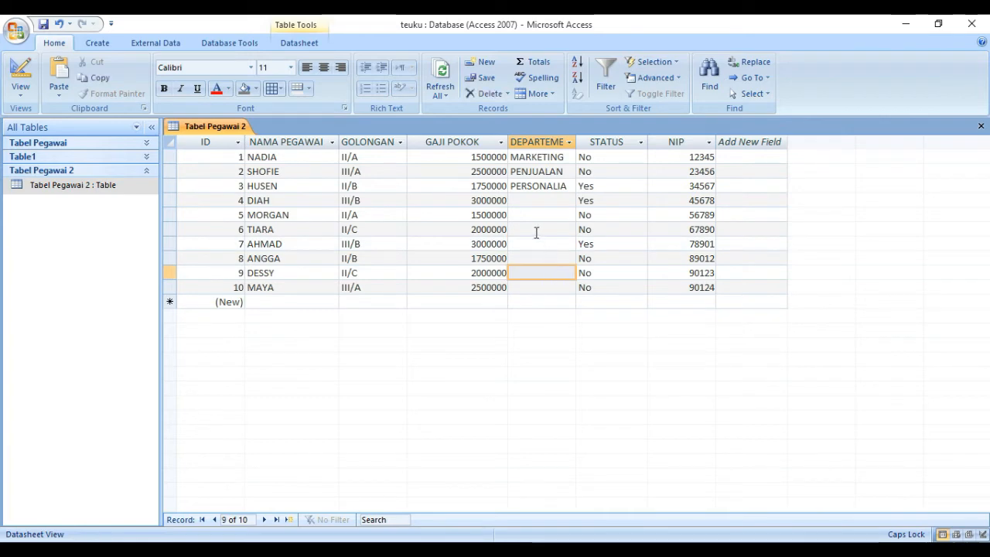
click(554, 244)
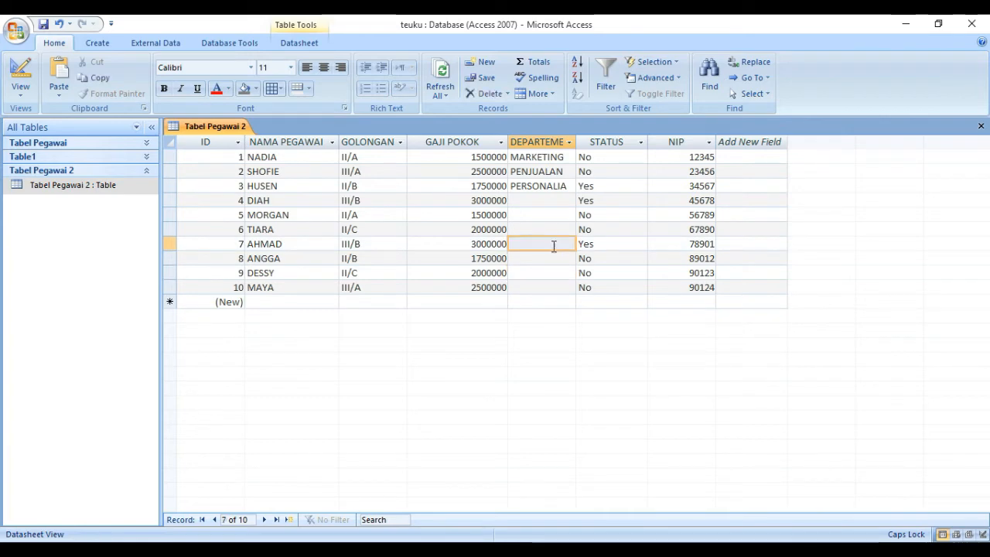
Step: Permanently delete the DEPARTEMEN column before STATUS, including its data, and save the table
click(549, 142)
right_click(551, 145)
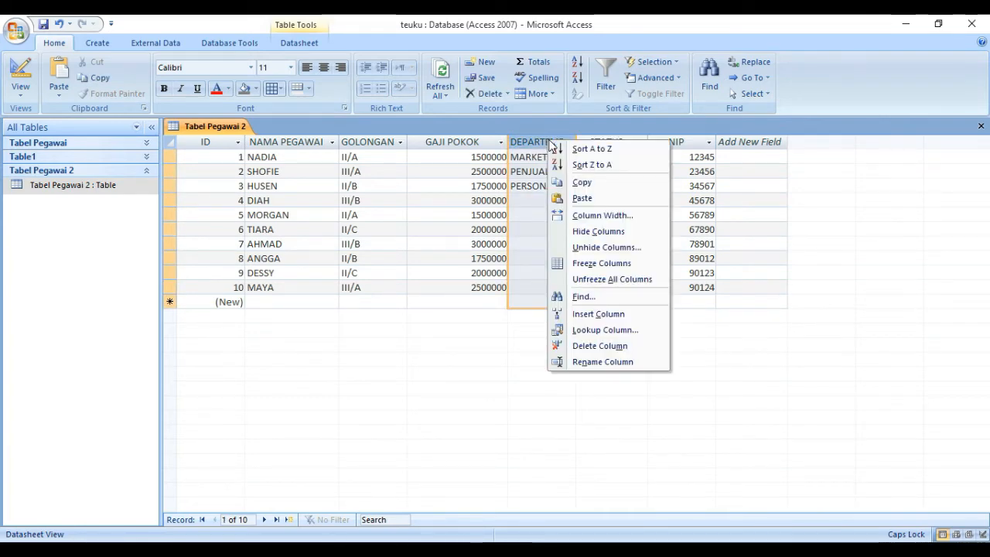
click(596, 347)
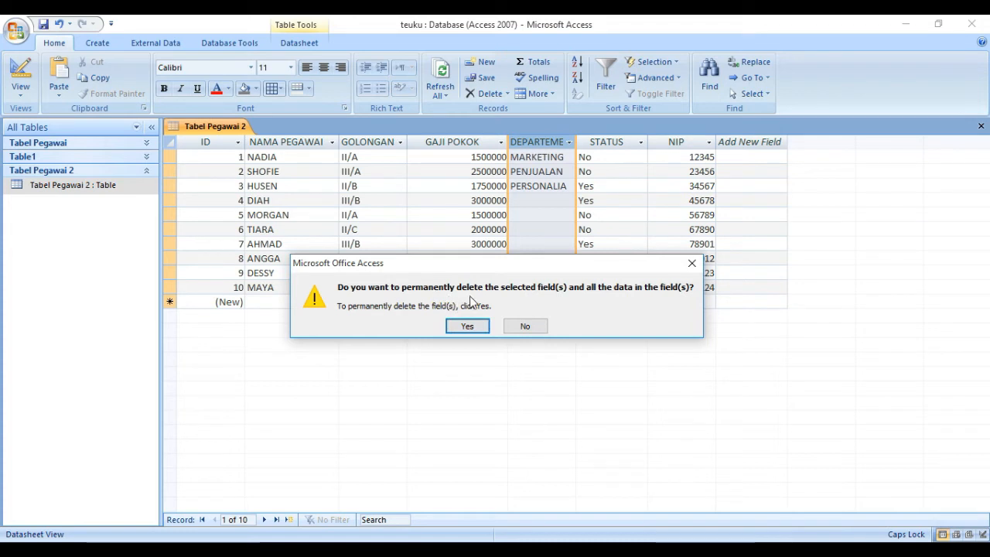
click(469, 326)
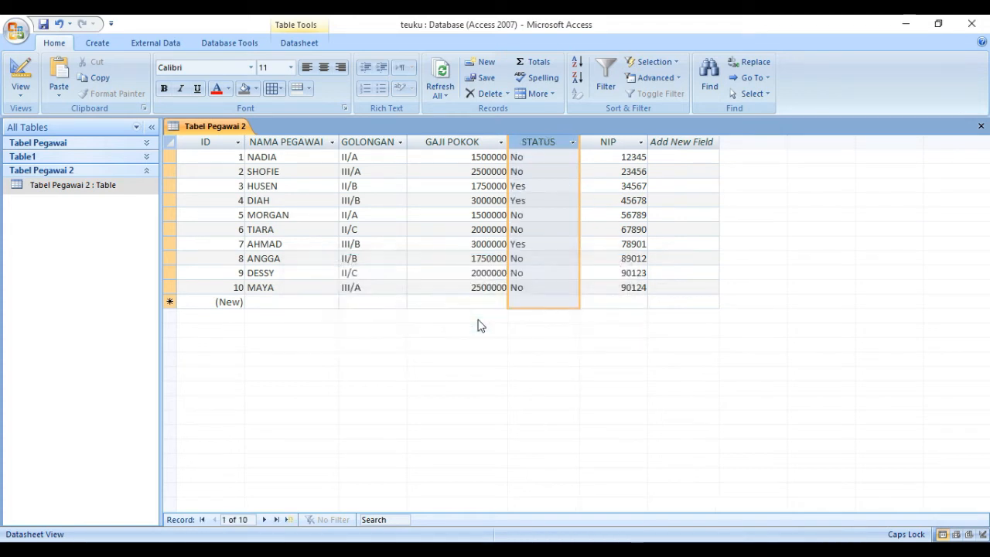
click(44, 25)
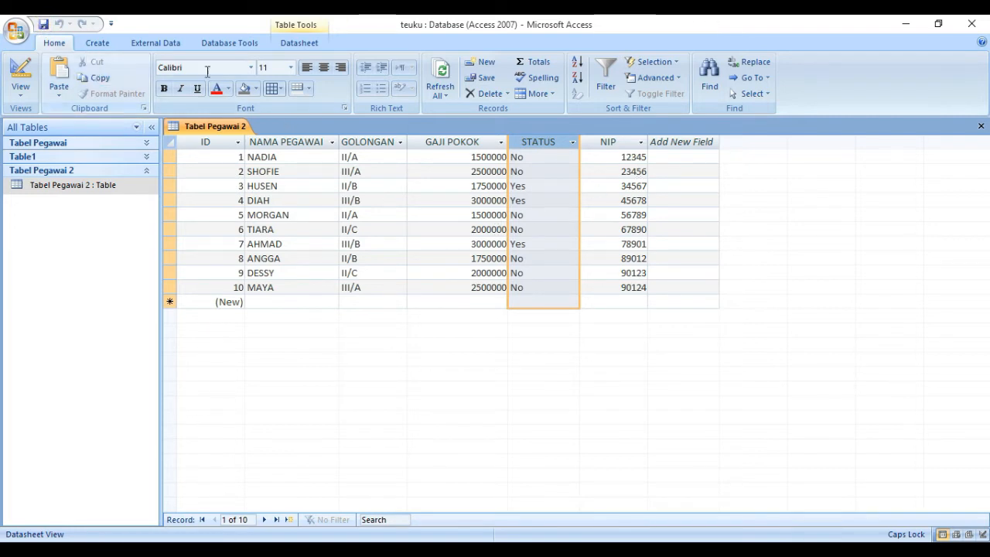
Step: Close Tabel Pegawai 2 and reopen it in Datasheet View
right_click(217, 127)
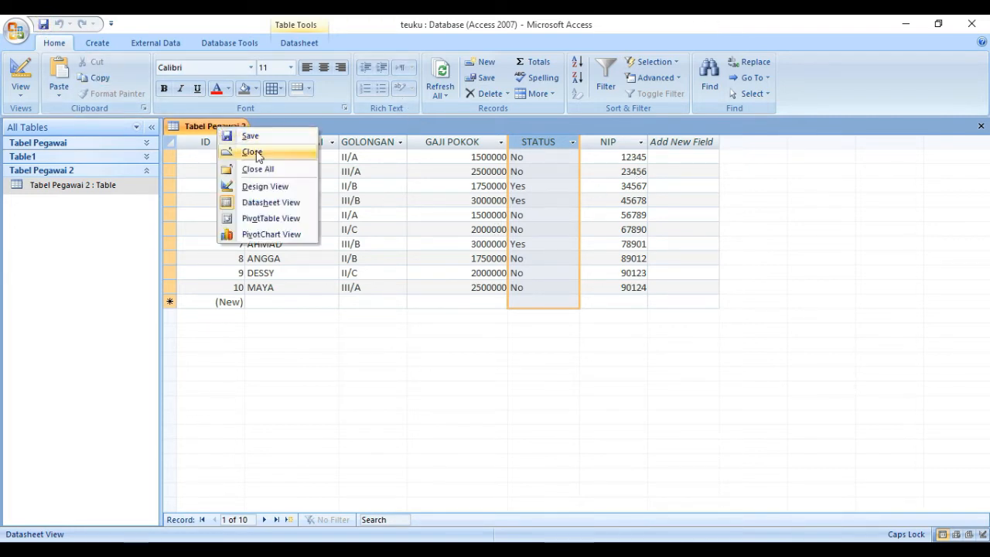
click(255, 153)
double_click(81, 186)
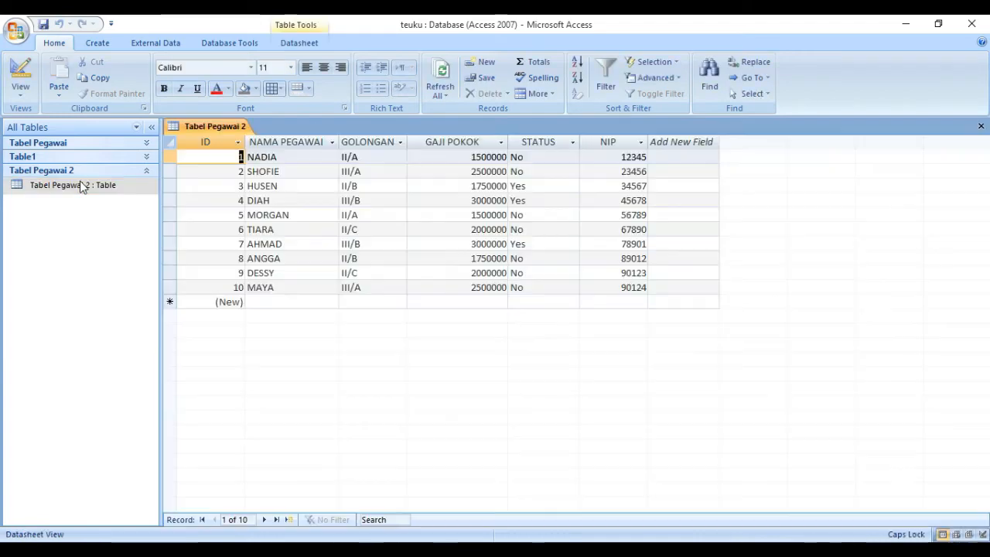
Step: Insert a new column between GOLONGAN and GAJI POKOK and name it DEPARTEMEN
click(430, 140)
right_click(434, 141)
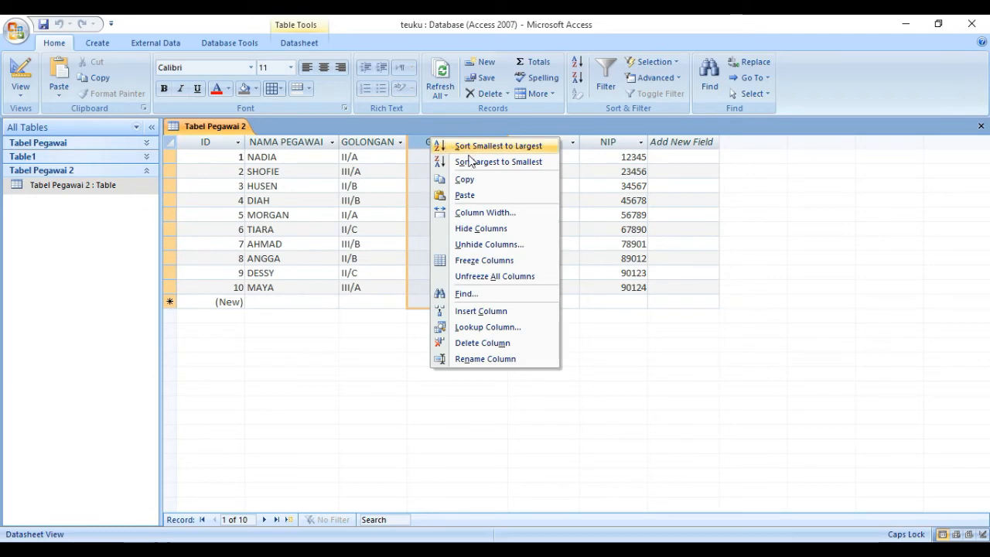
click(496, 312)
double_click(446, 143)
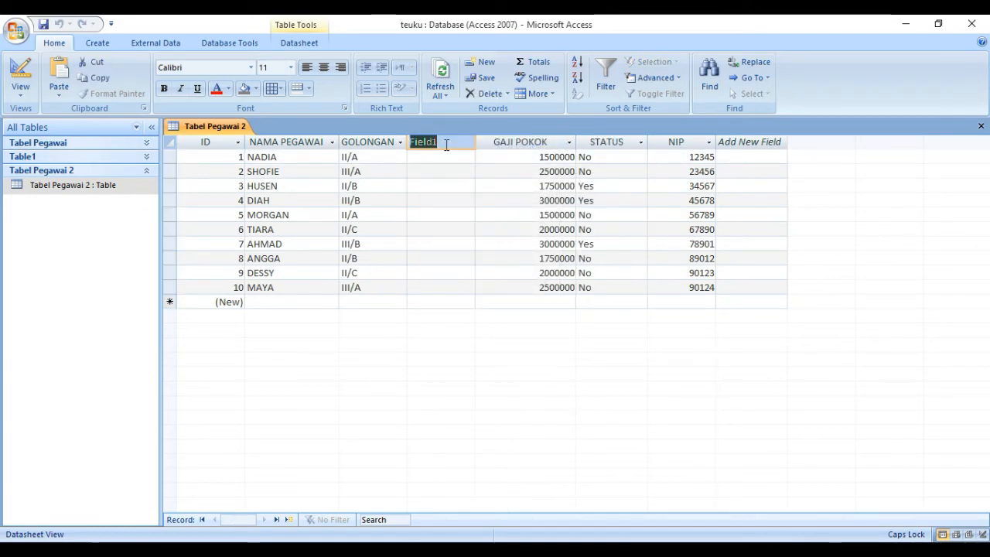
text(DEPA)
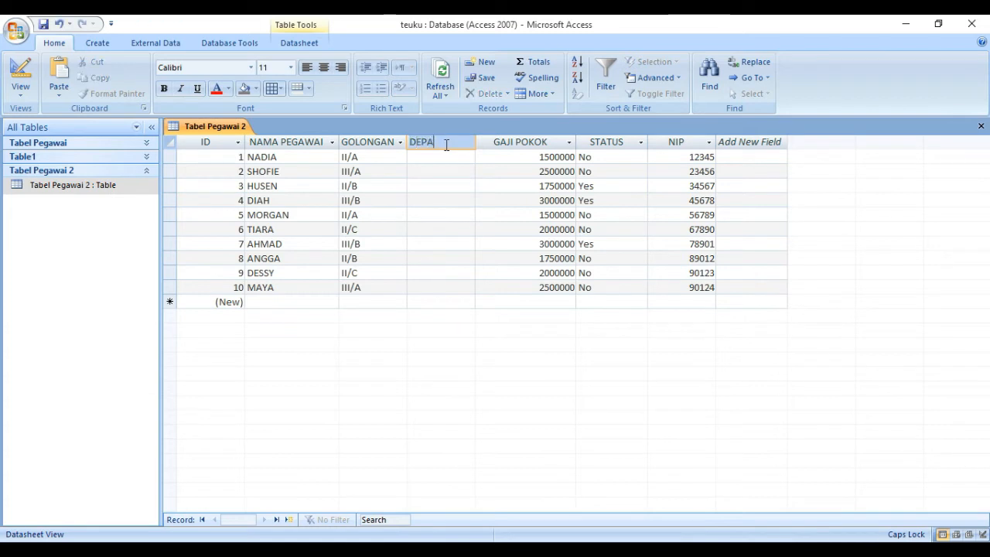
text(RTEMEN)
key(Return)
Step: Enter MARKETING, PENJUALAN and PERSONALIA as the DEPARTEMEN values of records 1 to 3
click(452, 160)
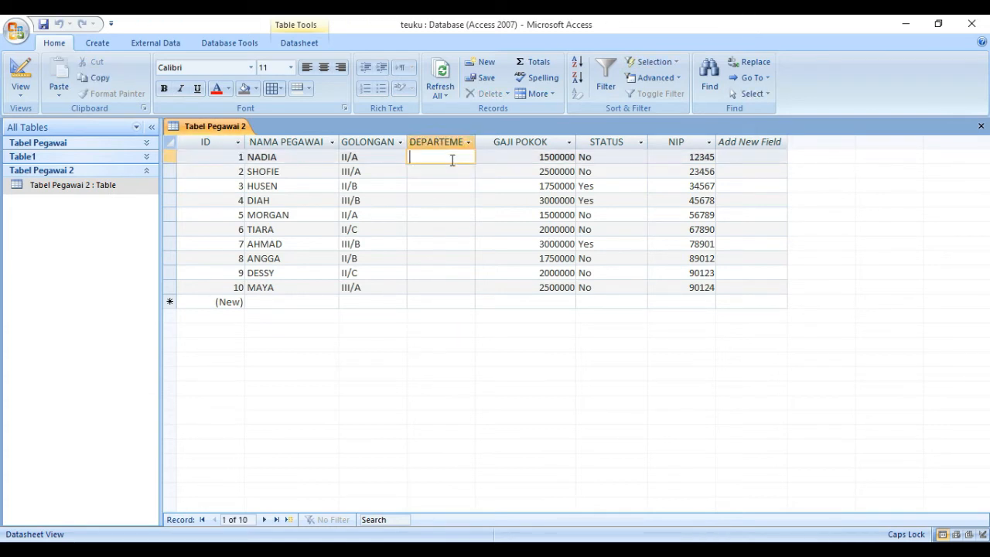
text(MARKETING)
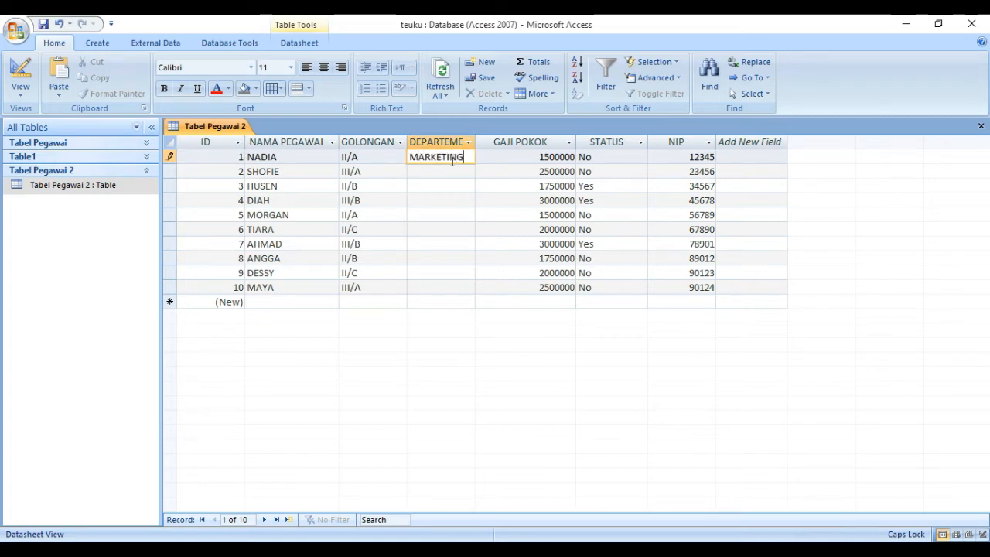
key(Down)
text(PENJUALAN)
key(Down)
text(PERS)
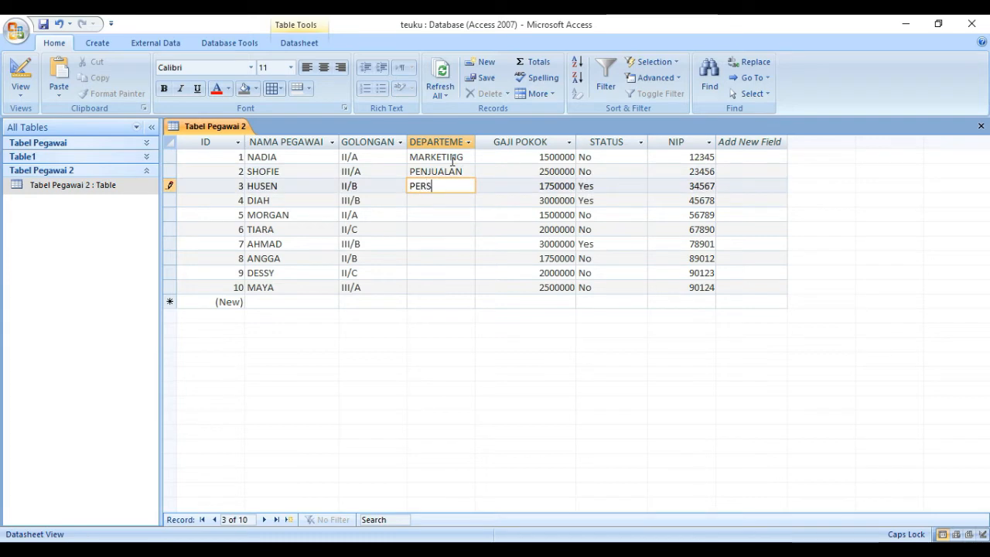
text(ONALIA)
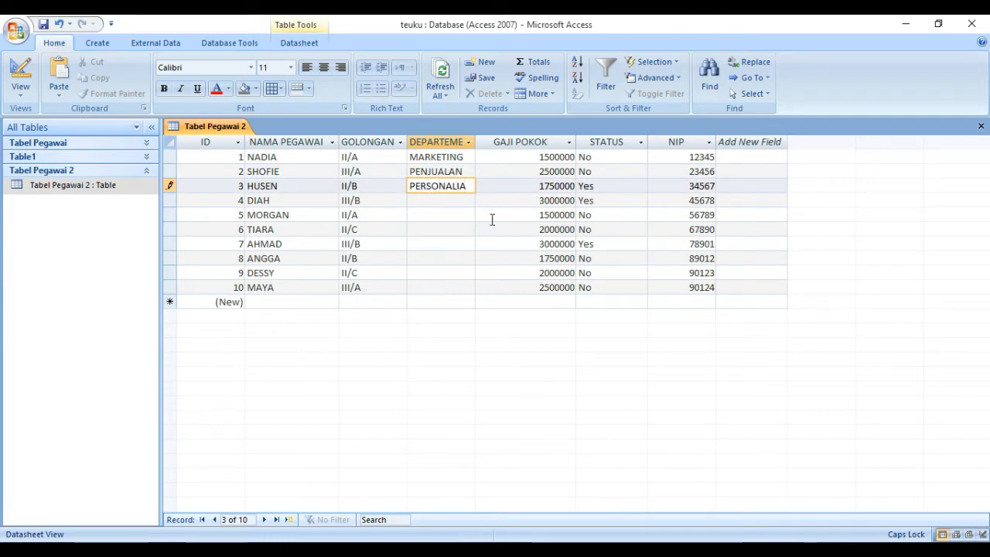
click(442, 228)
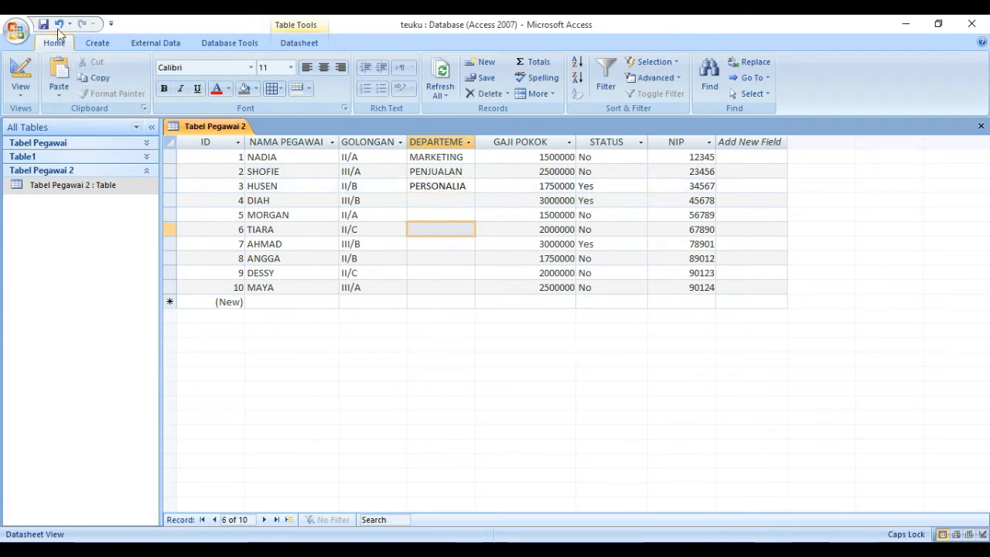
Step: Close Tabel Pegawai 2 and open it again to check the stored DEPARTEMEN column
right_click(238, 130)
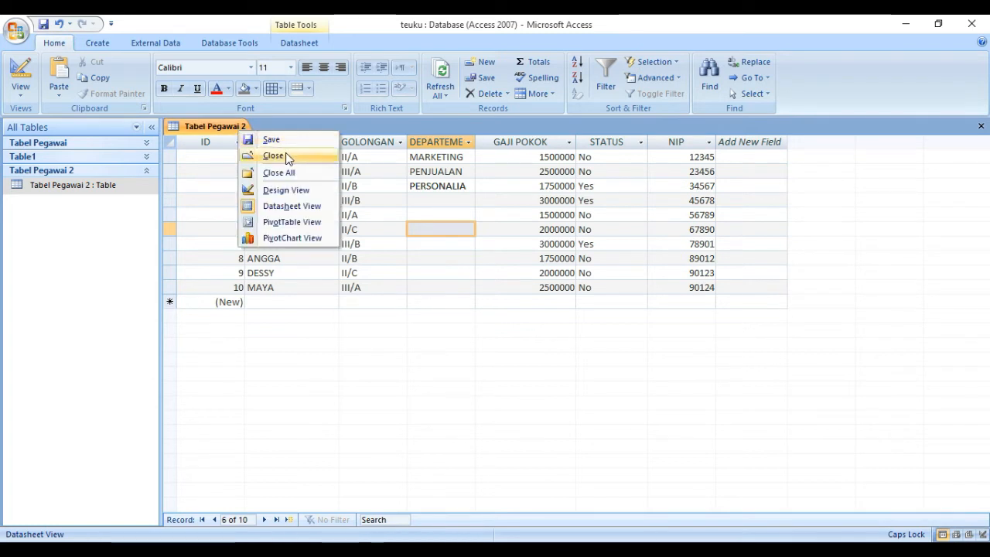
click(286, 157)
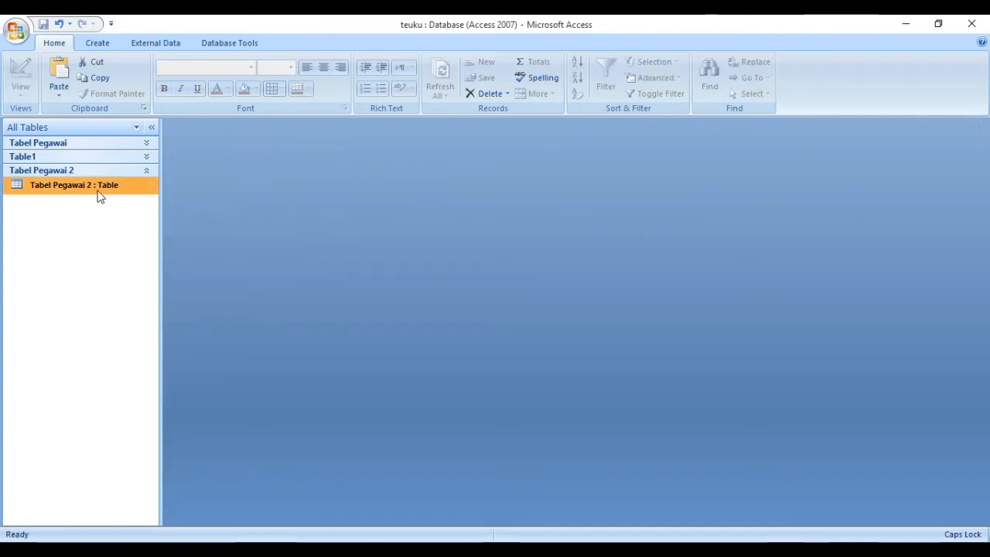
double_click(97, 185)
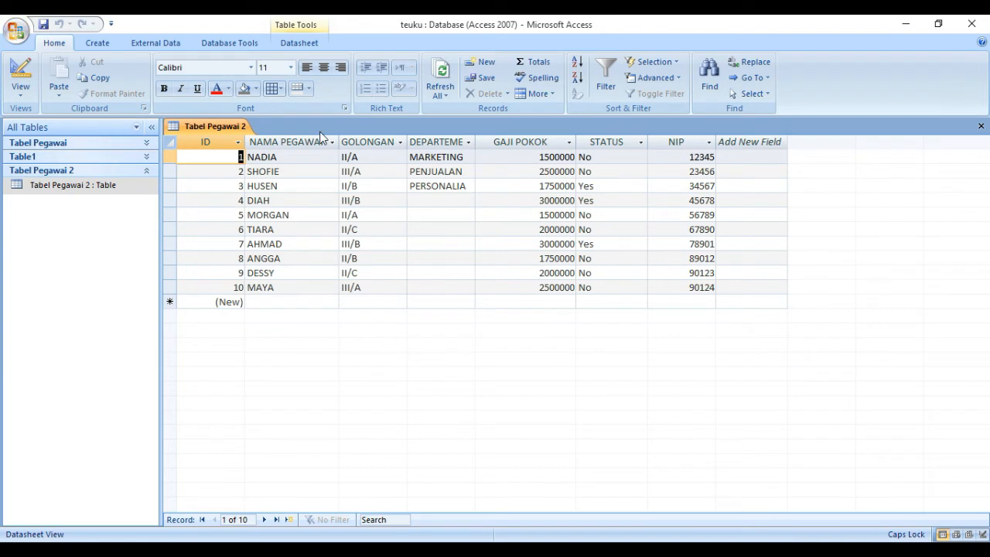
Step: Permanently delete the DEPARTEMEN column between GOLONGAN and GAJI POKOK together with its data
click(439, 139)
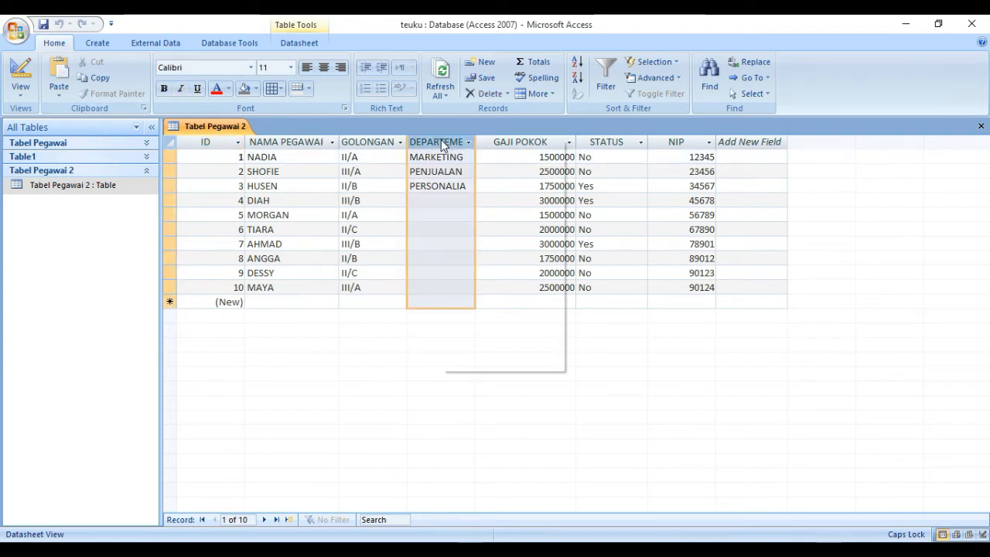
right_click(441, 141)
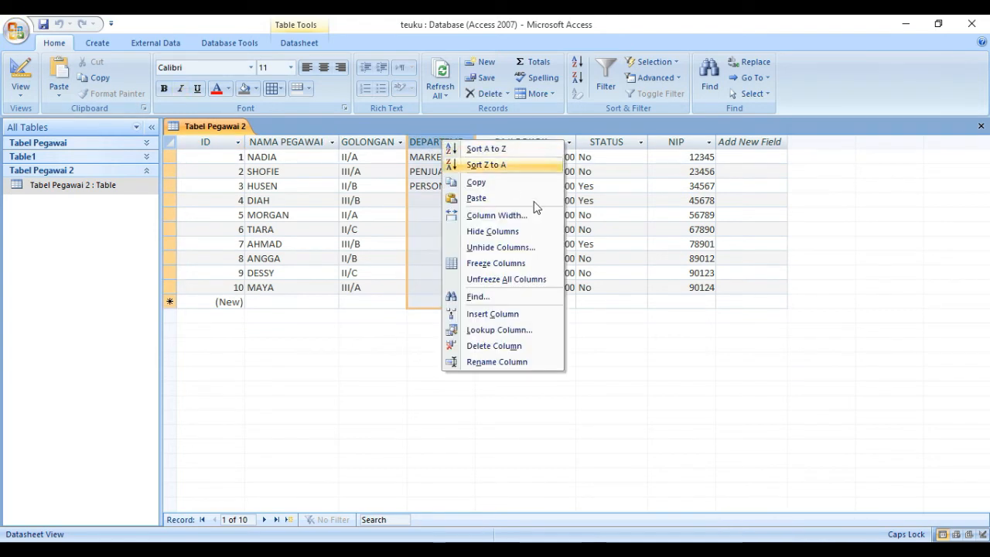
click(510, 349)
click(468, 325)
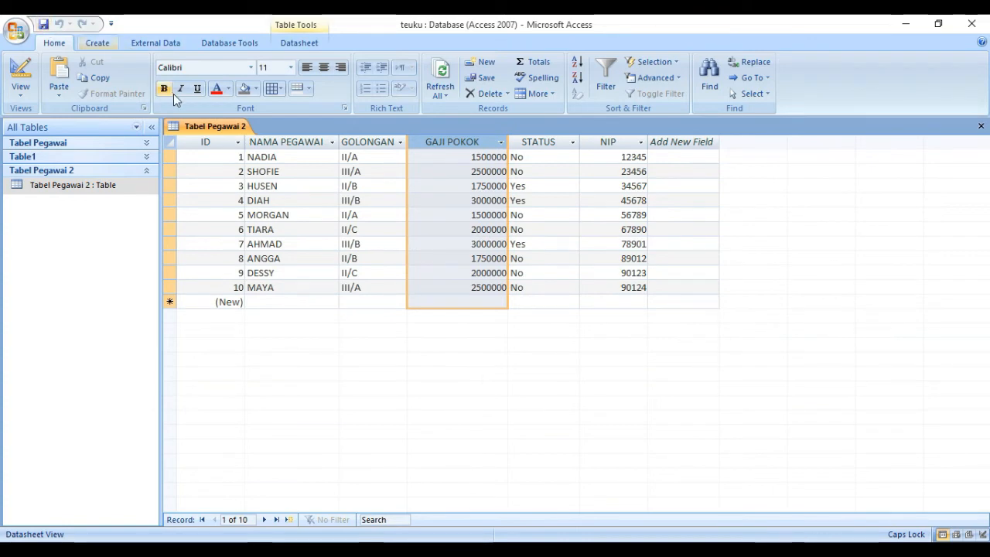
Step: Close Tabel Pegawai 2 and reopen it to check its columns after the deletion
right_click(199, 130)
click(213, 154)
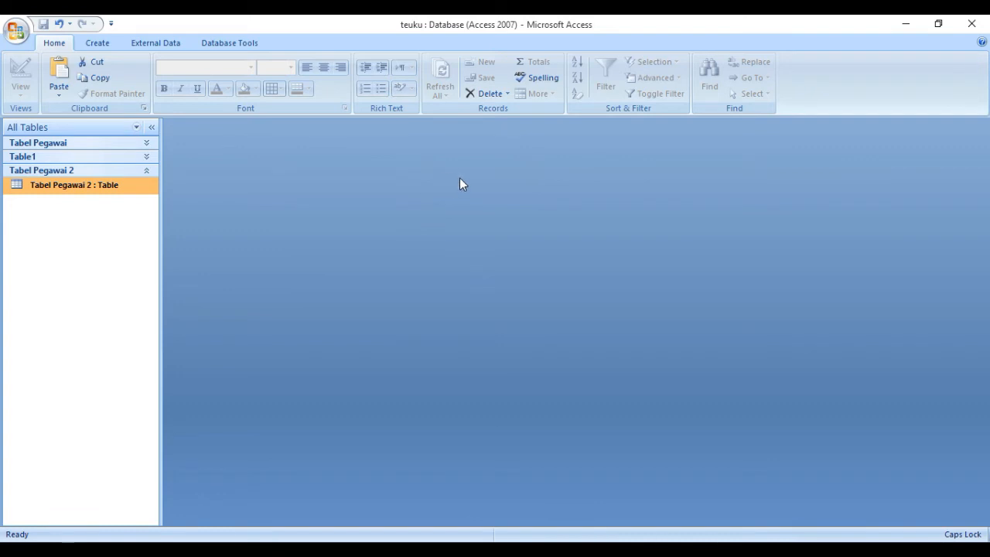
double_click(109, 189)
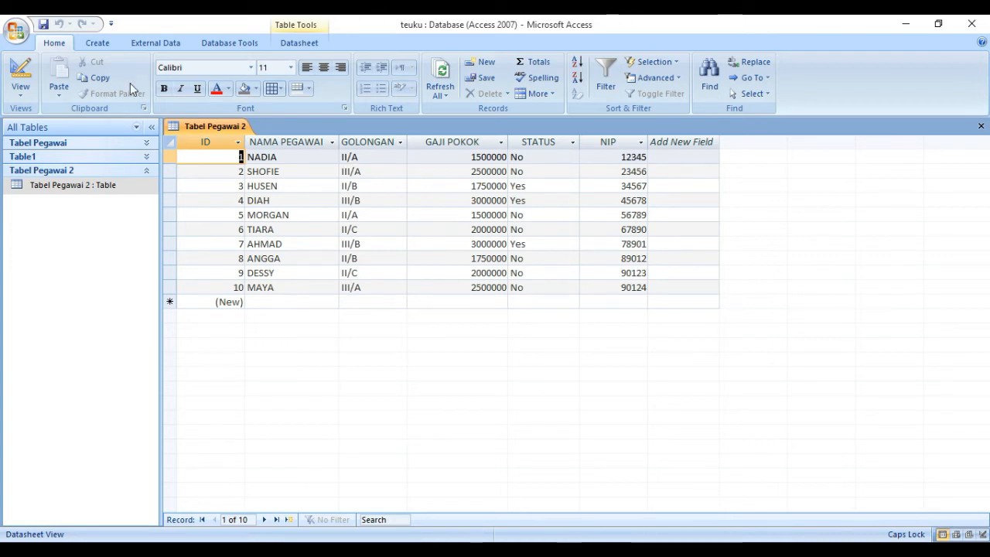
Step: Add a Text field named ALAMAT below NIP in the table's design, save the table and return to the datasheet
click(22, 78)
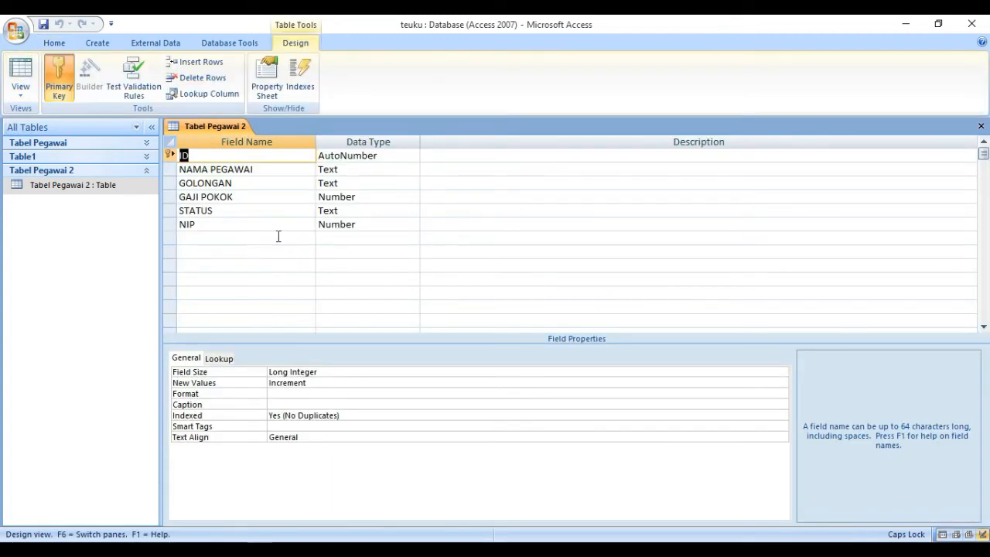
click(230, 238)
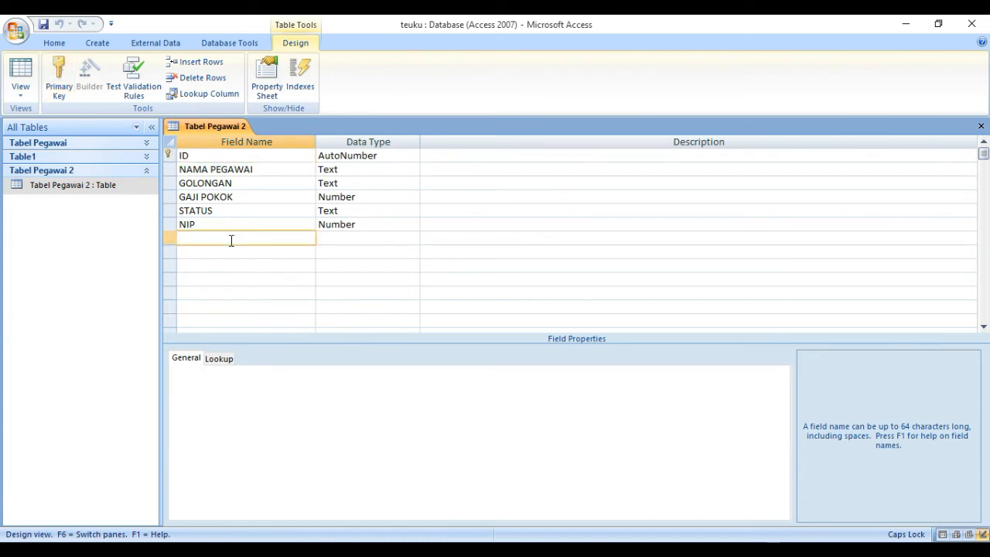
text(ALAMAT)
click(359, 239)
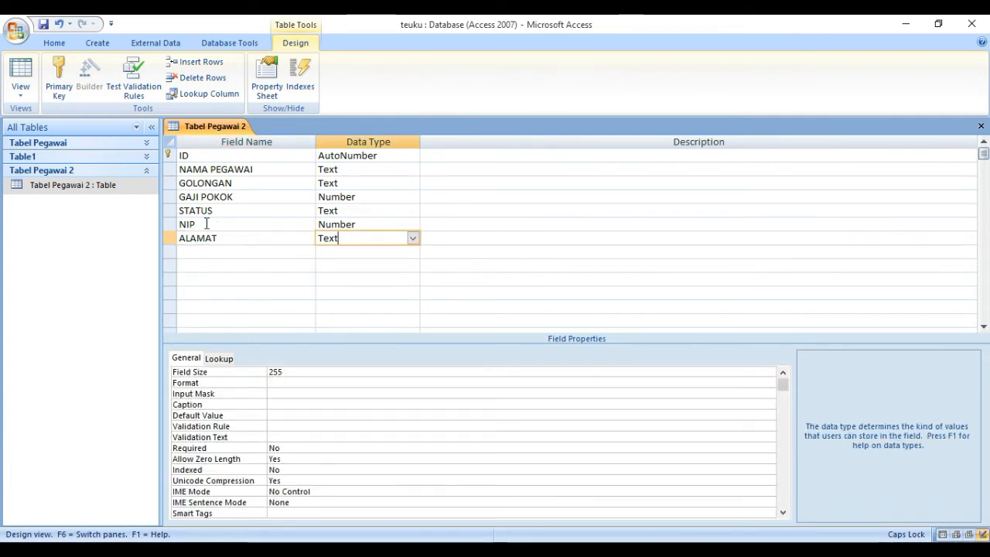
click(20, 72)
click(456, 328)
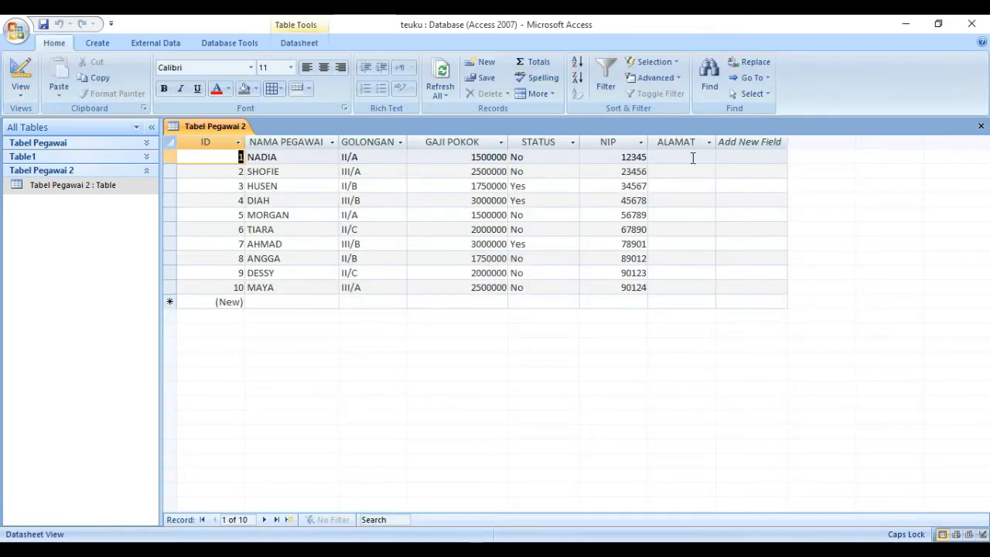
Step: Enter TASIKMALAYA, CIAMIS and BANJAR as the ALAMAT values of records 1 to 3
click(693, 157)
text(TASIKMA)
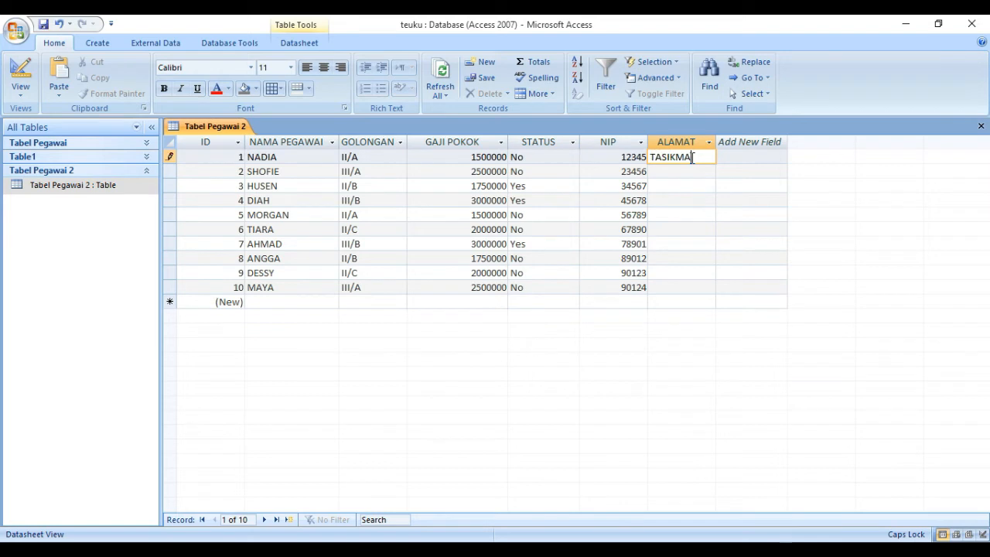
text(LAYA)
click(691, 171)
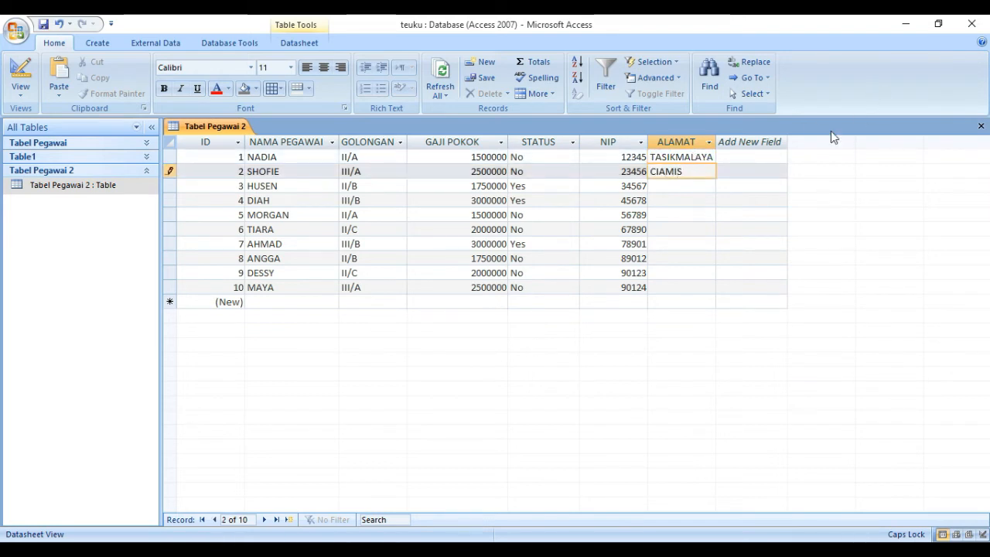
click(696, 186)
text(BANJAR)
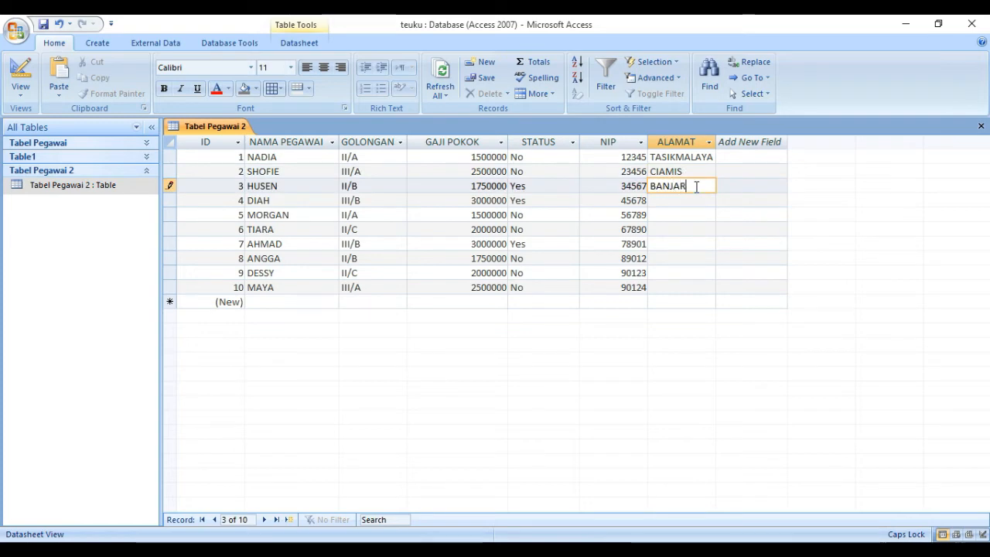
click(692, 202)
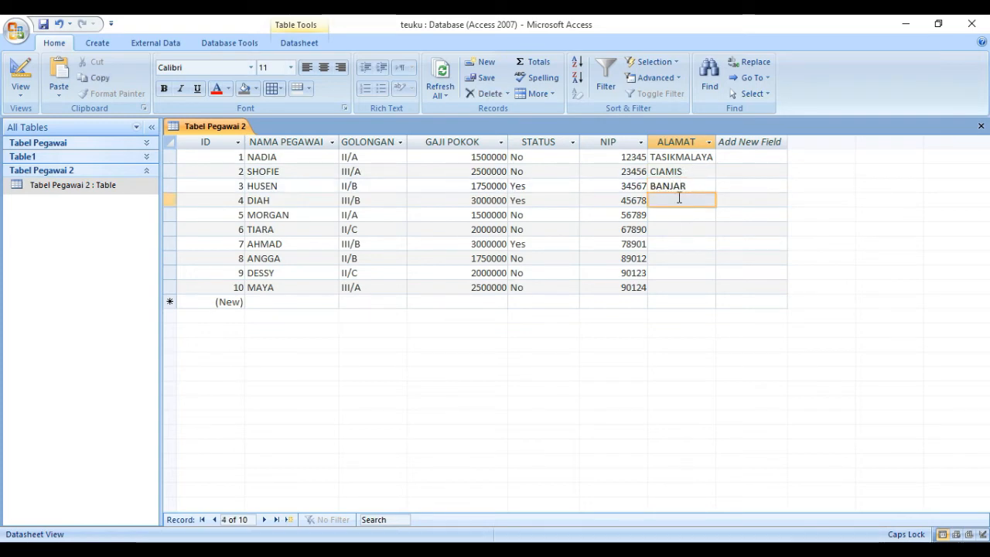
Step: Insert a Text field named DEPARTEMEN above STATUS in the table's design, and save the table to return to the datasheet
click(20, 73)
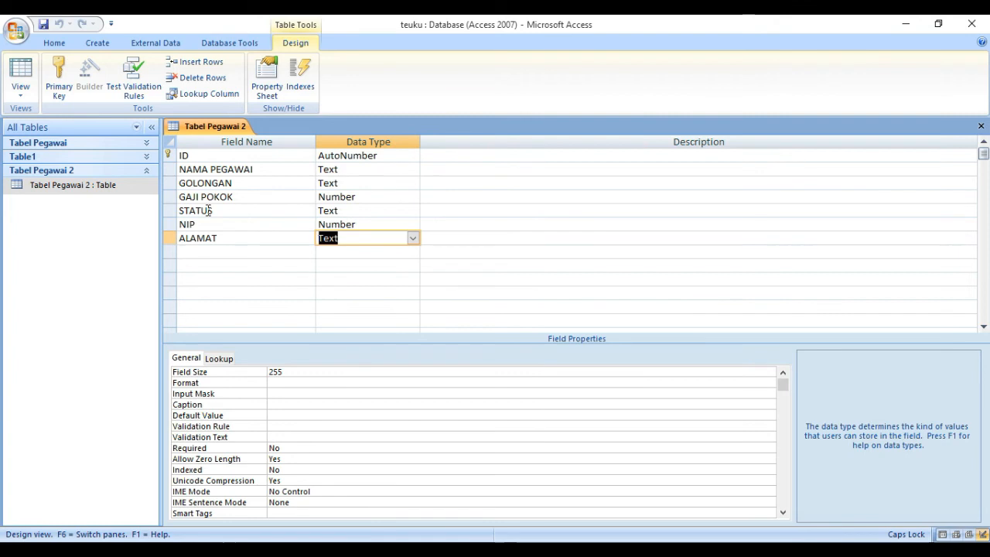
click(170, 211)
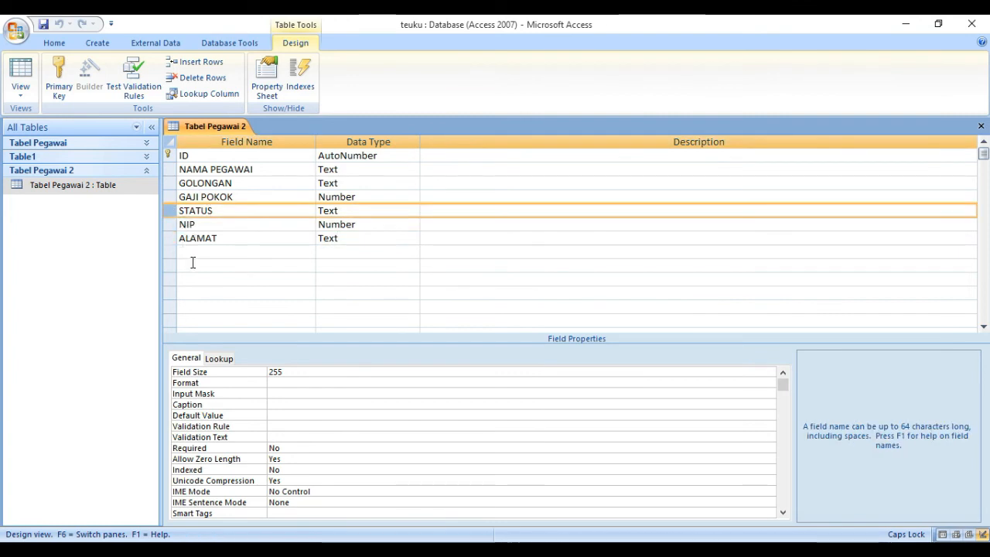
right_click(172, 214)
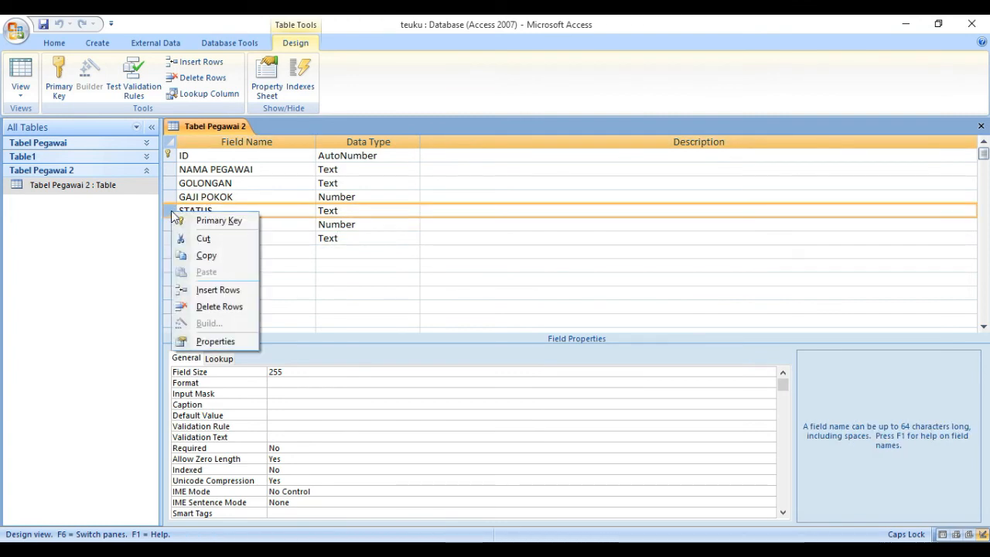
click(229, 290)
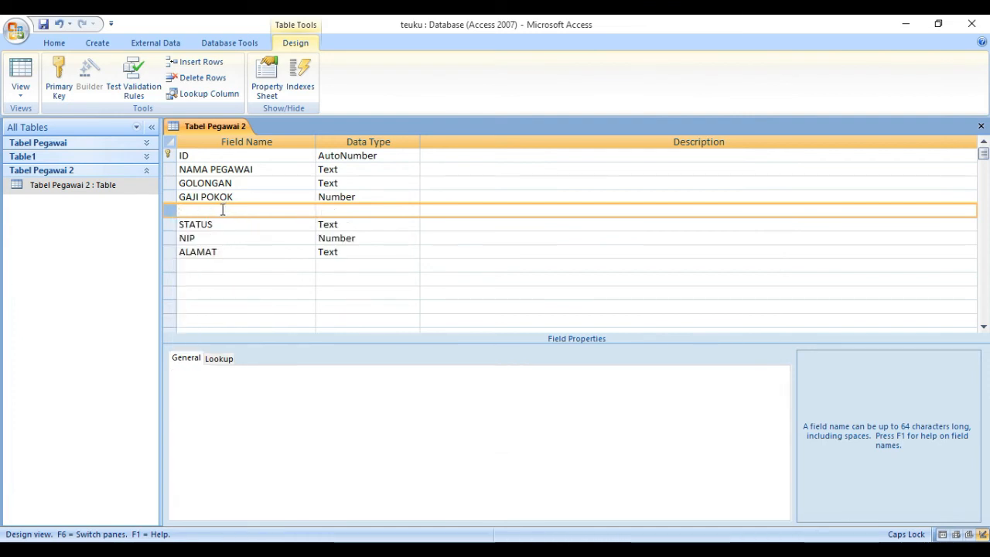
click(224, 209)
text(DEPARTEMEN)
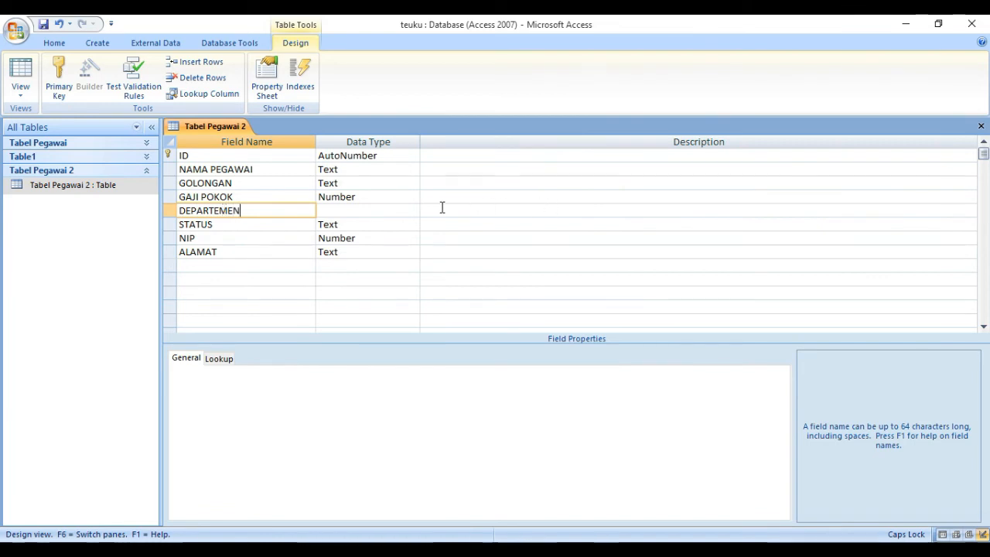
click(413, 210)
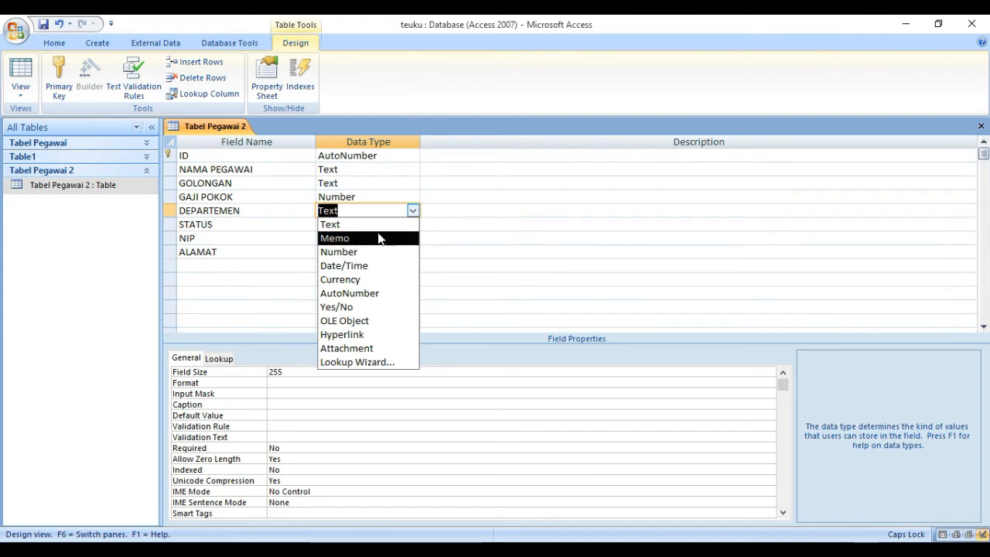
click(452, 223)
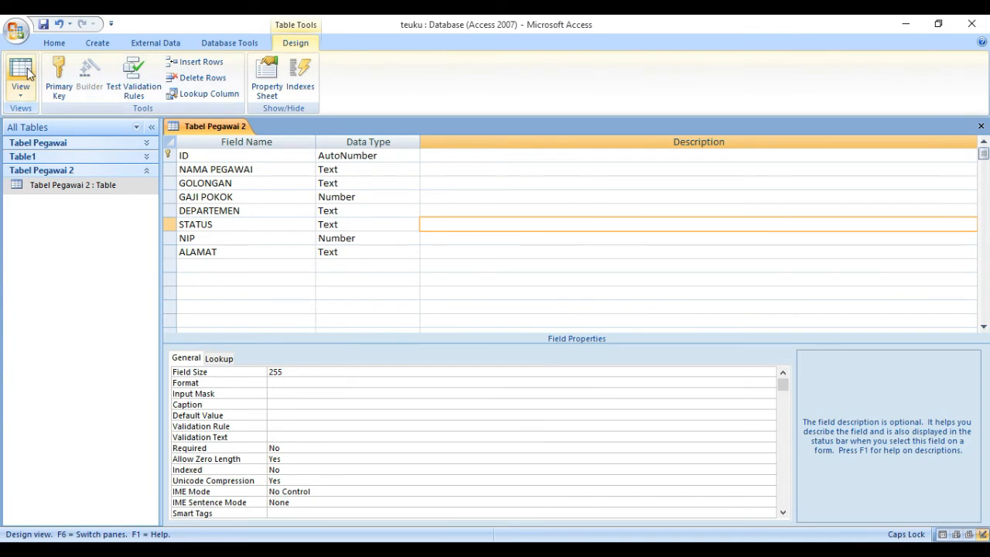
click(245, 210)
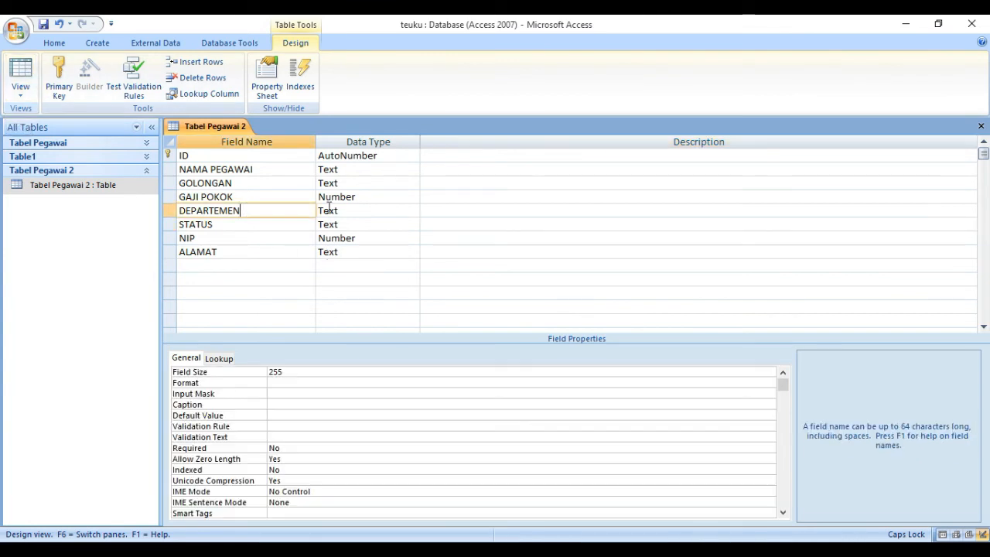
click(22, 77)
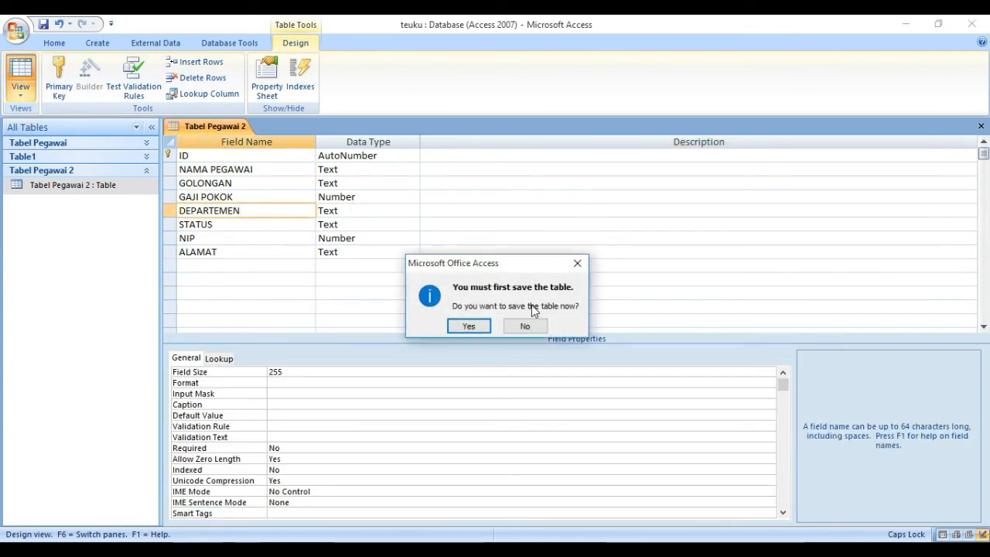
click(479, 328)
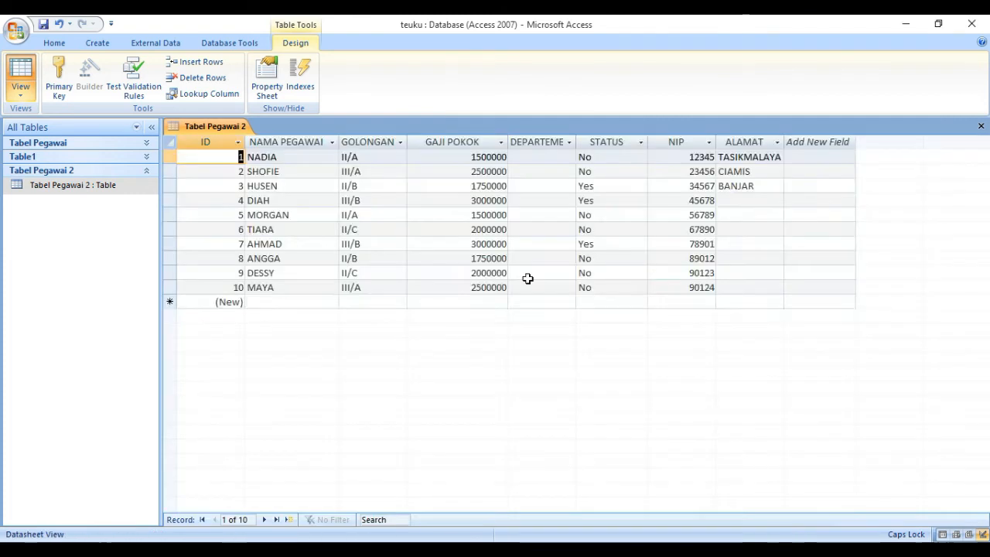
Step: Enter PENJUALAN and MARKETING as the DEPARTEMEN values of records 1 and 2
click(543, 158)
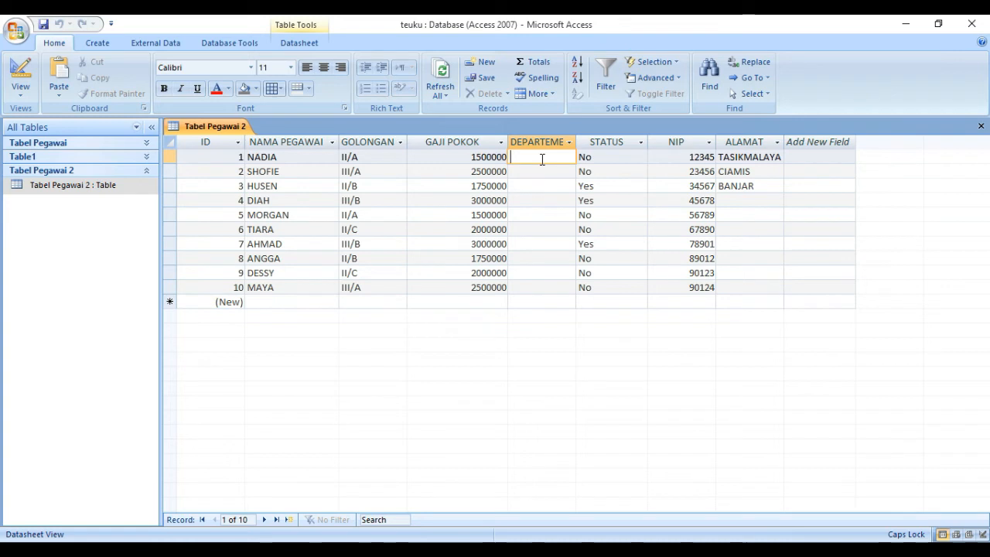
text(UALAN)
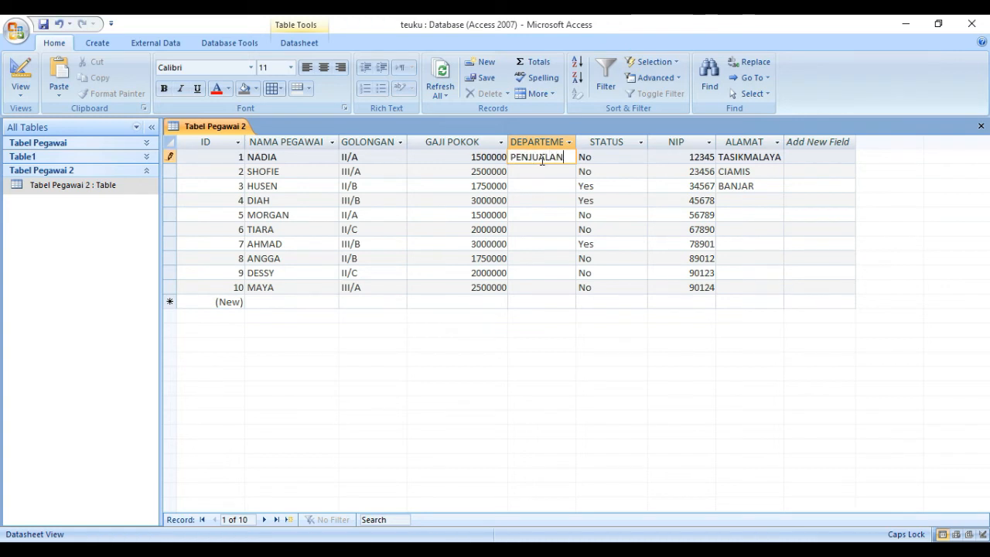
key(Down)
text(MARKETING)
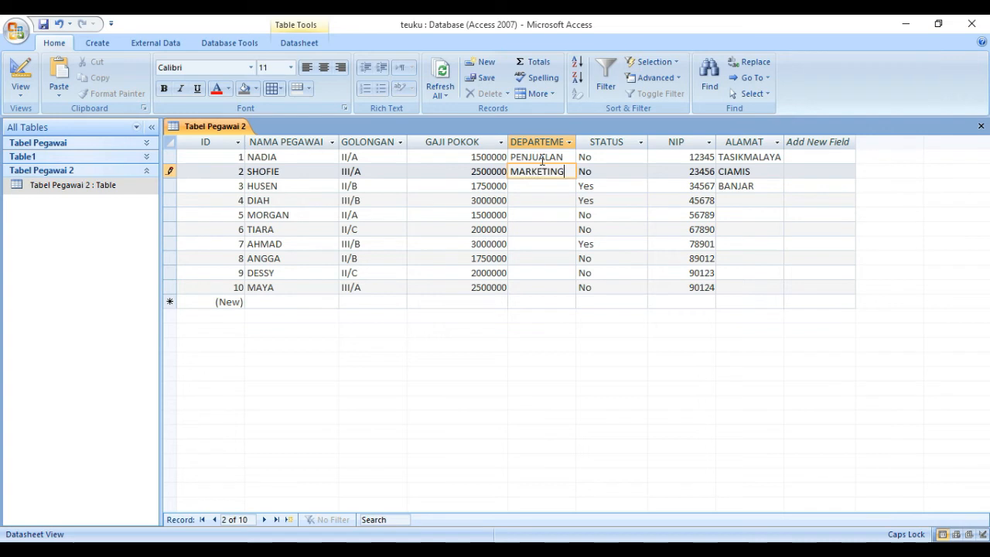
click(537, 231)
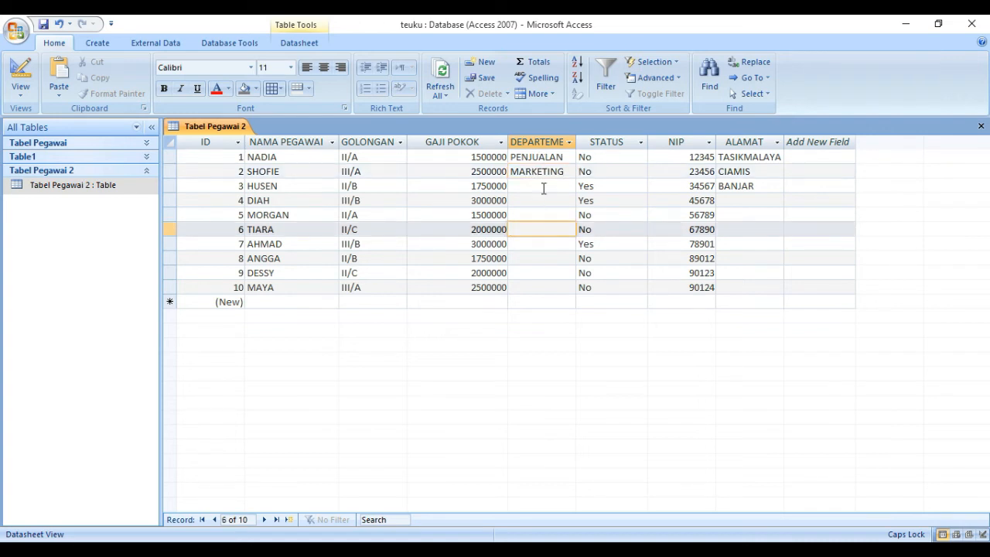
Step: Insert a Date/Time field named TANGGAL LAHIR above GOLONGAN in the table's design, and save the table to return to the datasheet
click(20, 77)
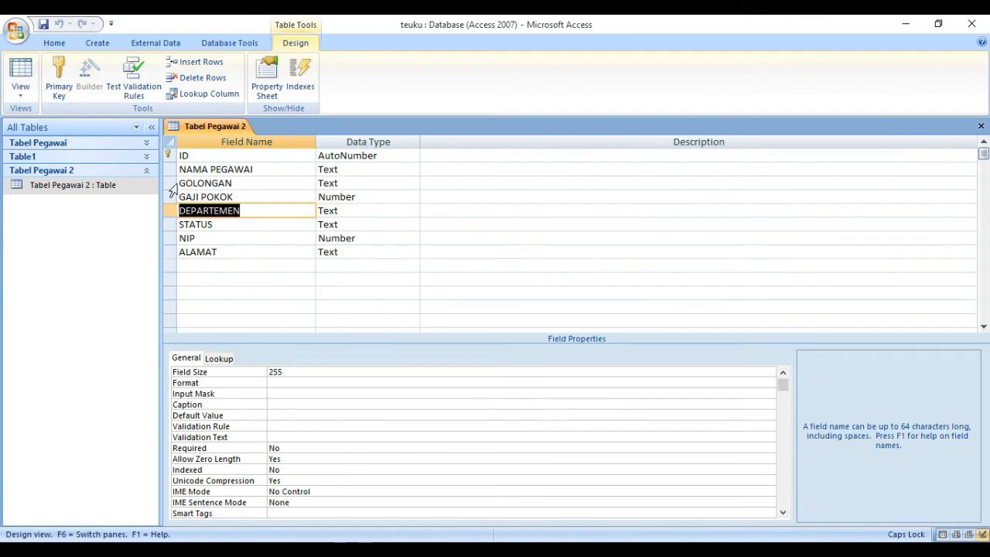
click(171, 184)
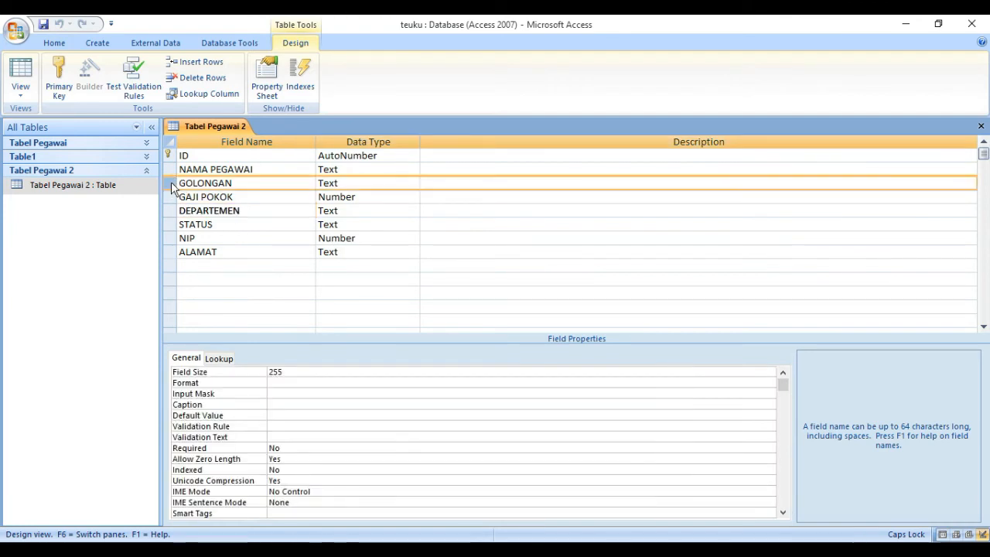
right_click(171, 188)
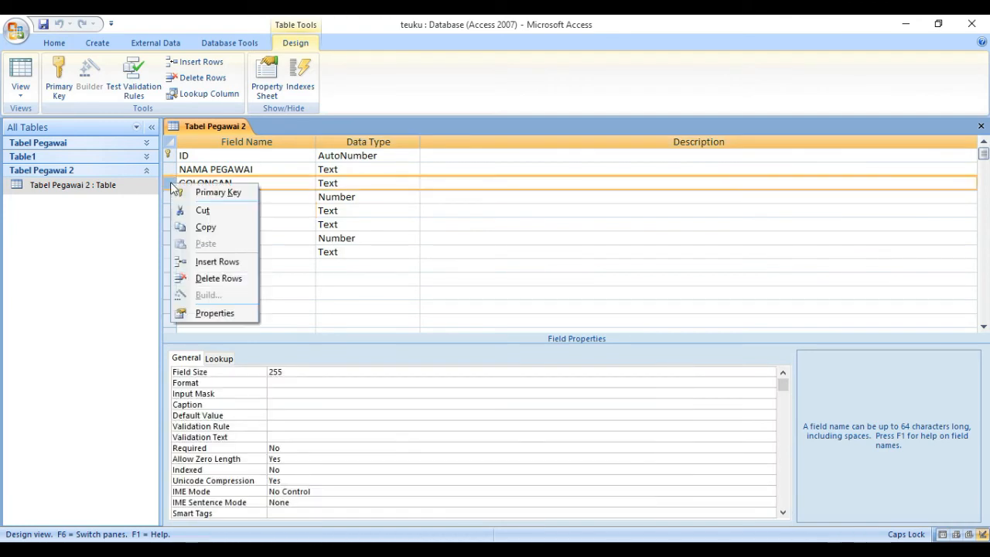
click(230, 263)
click(211, 182)
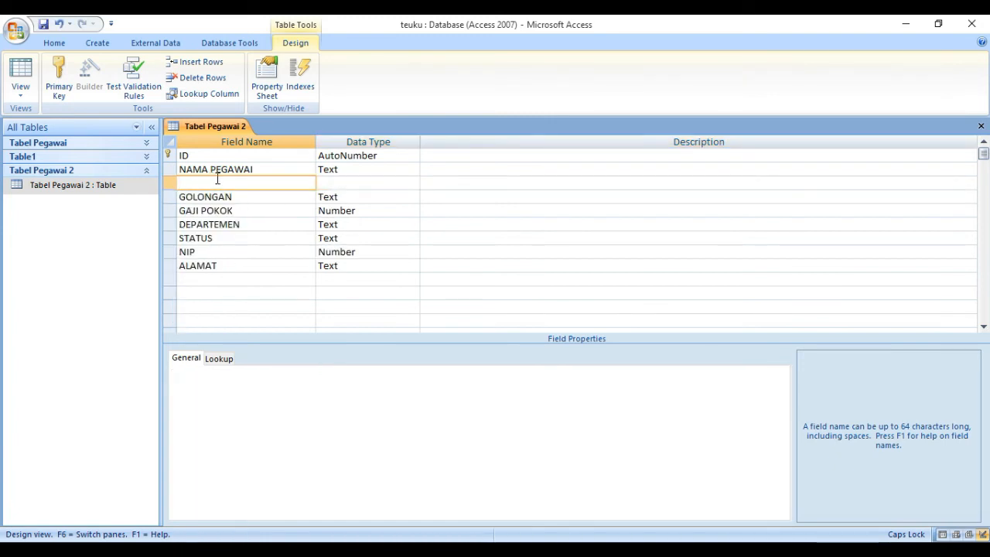
text(TANGGAL LAHIR)
click(373, 184)
click(413, 183)
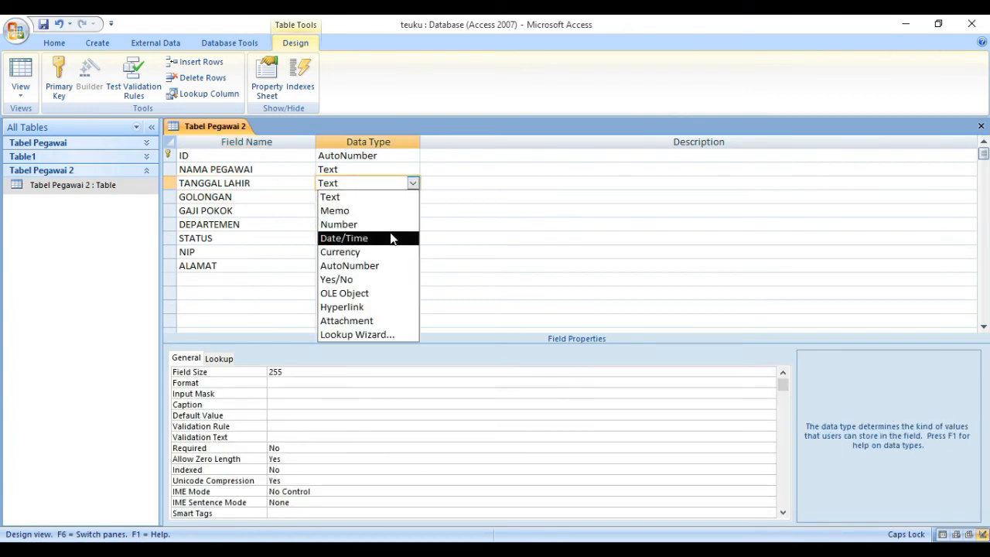
click(390, 239)
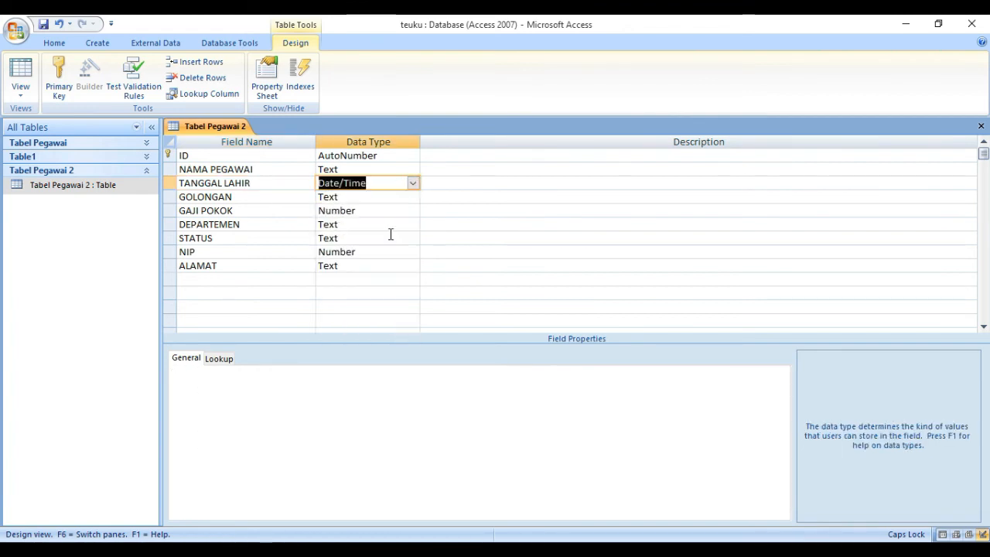
click(23, 81)
click(469, 323)
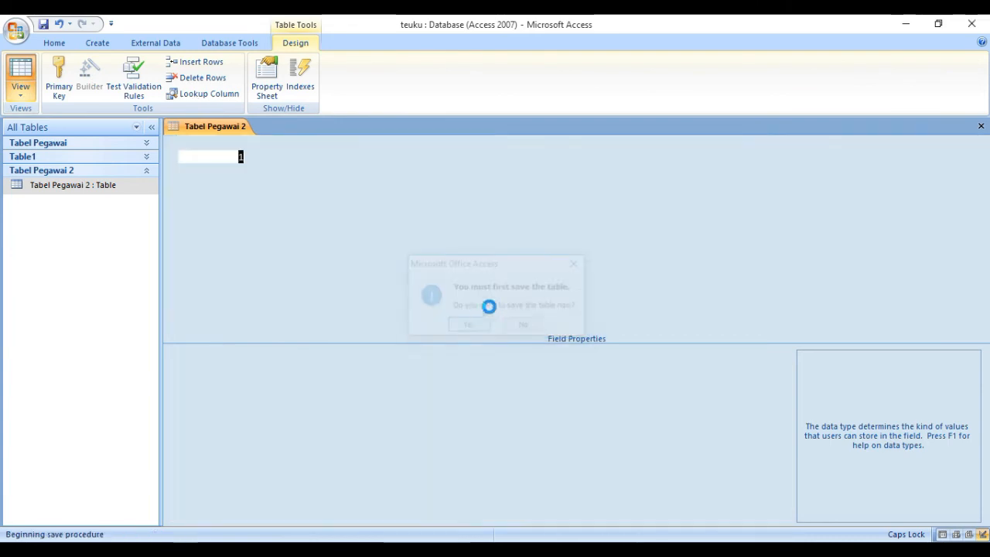
Step: Widen the TANGGAL LAHIR column to fit its full heading
click(376, 154)
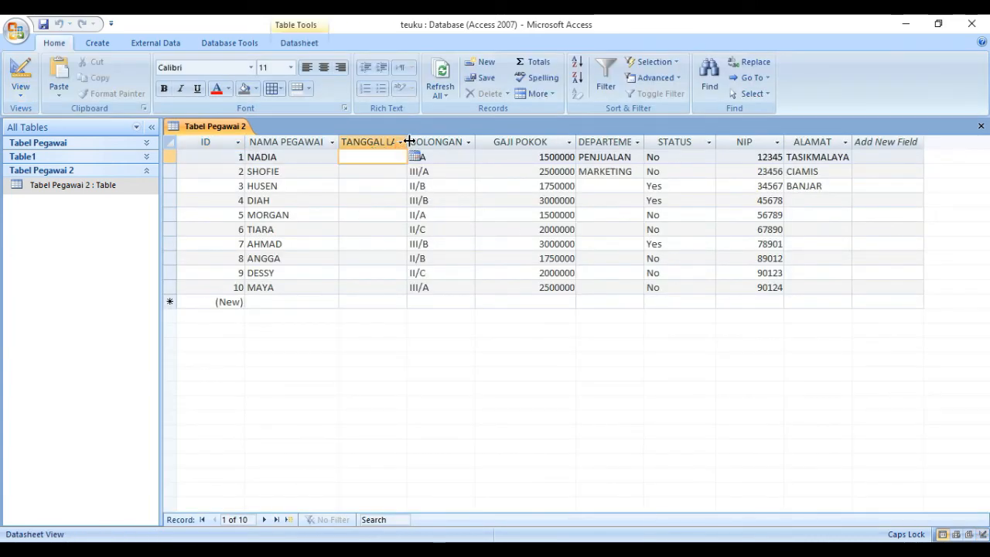
double_click(410, 141)
click(400, 204)
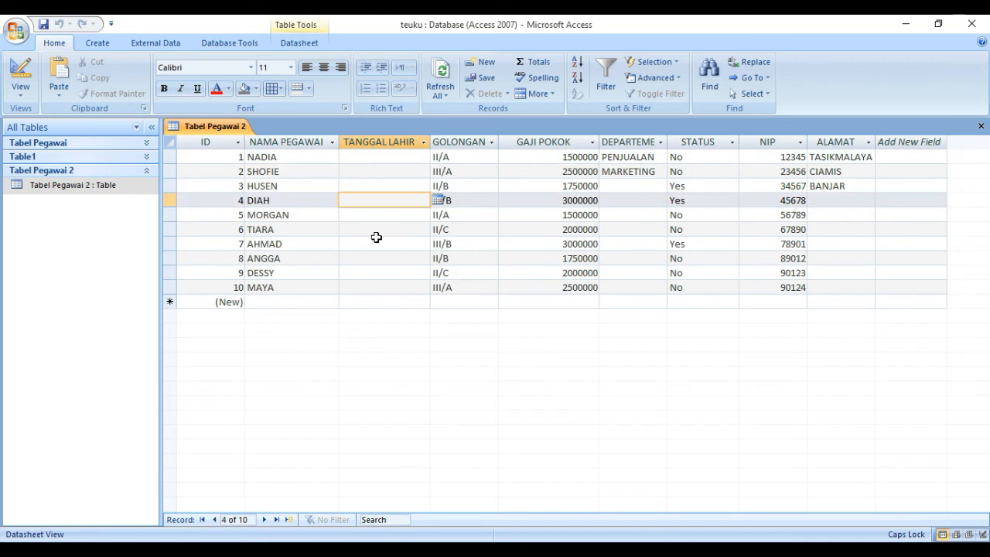
Step: Check the field list and data types in the table's Design view, and return to the datasheet
click(20, 74)
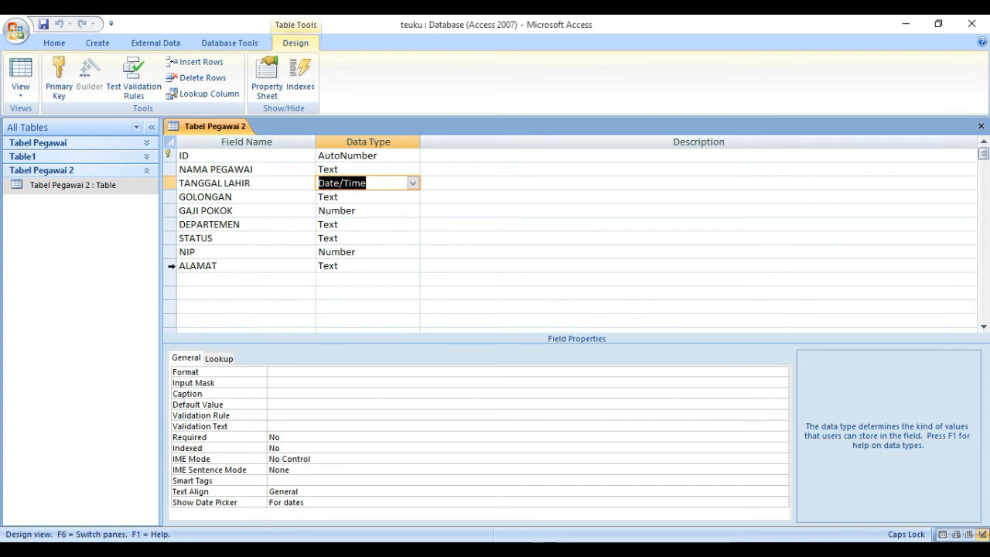
click(20, 74)
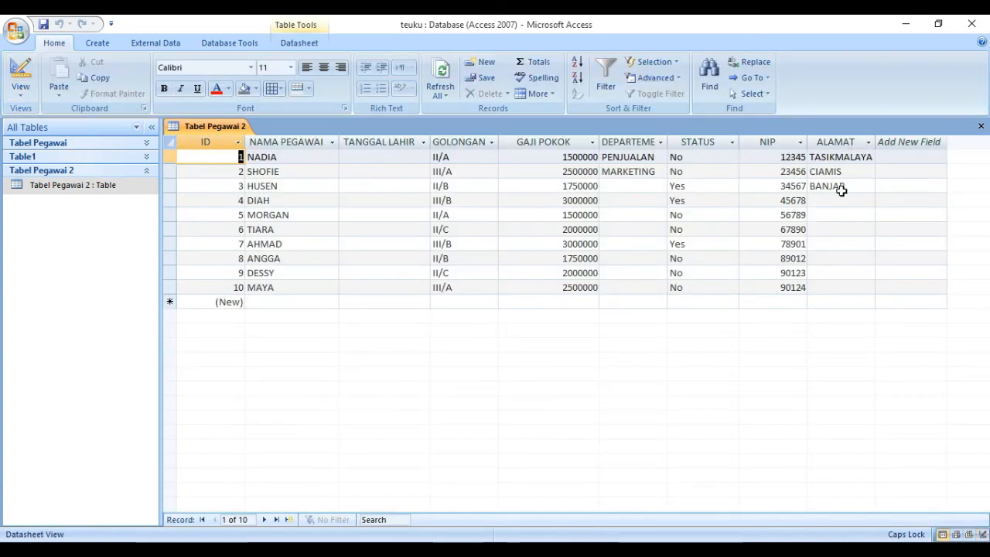
Step: Delete the ALAMAT field in the table's Design view, and save the table to return to the datasheet
click(20, 73)
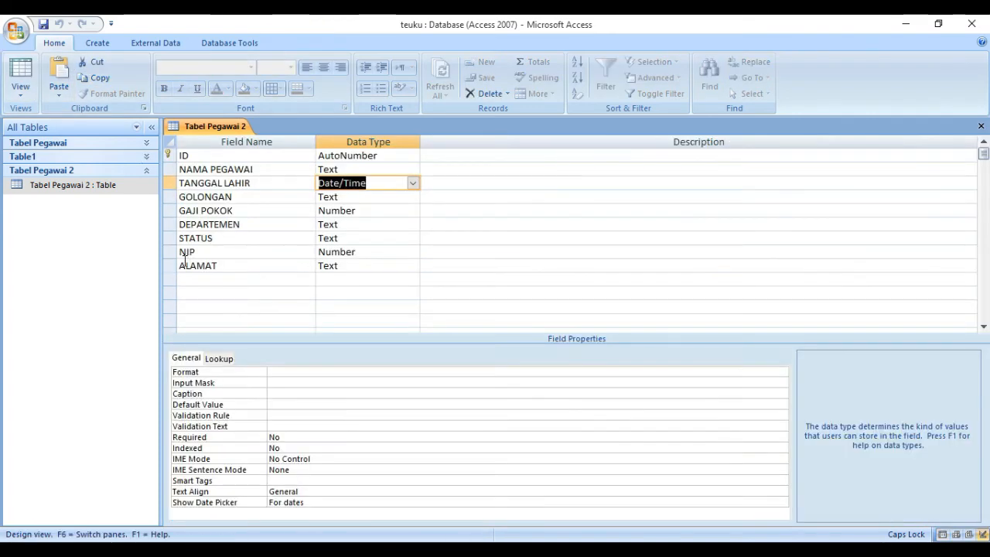
click(170, 265)
right_click(171, 264)
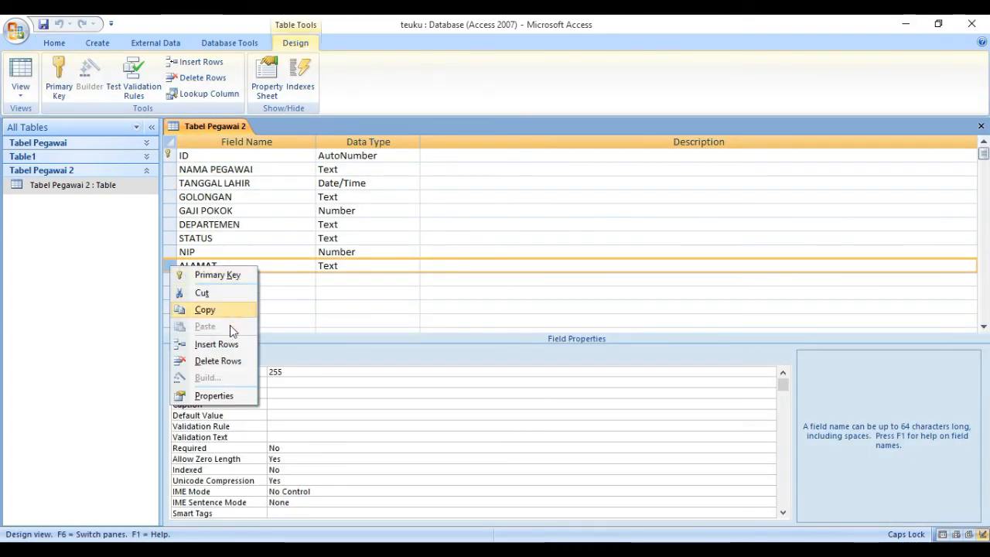
click(223, 361)
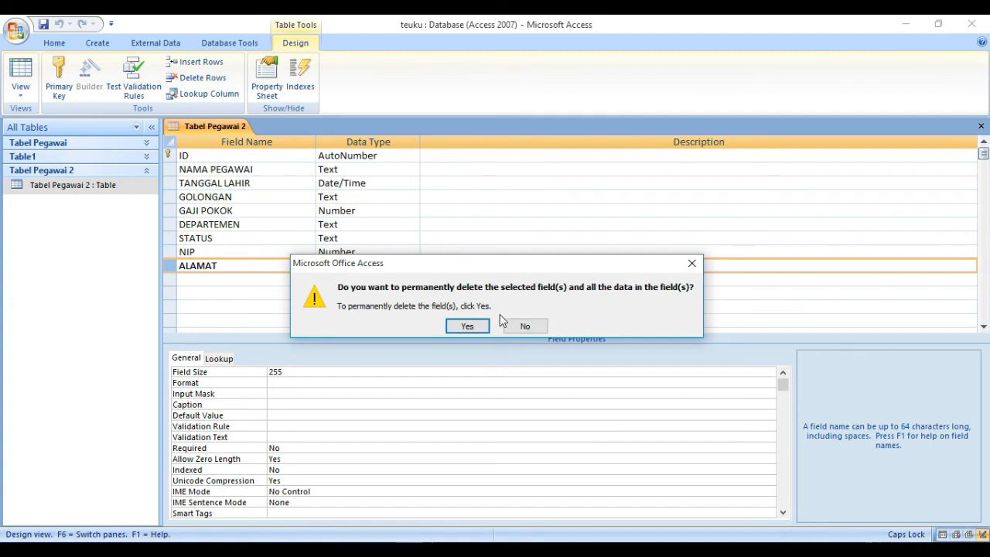
click(481, 328)
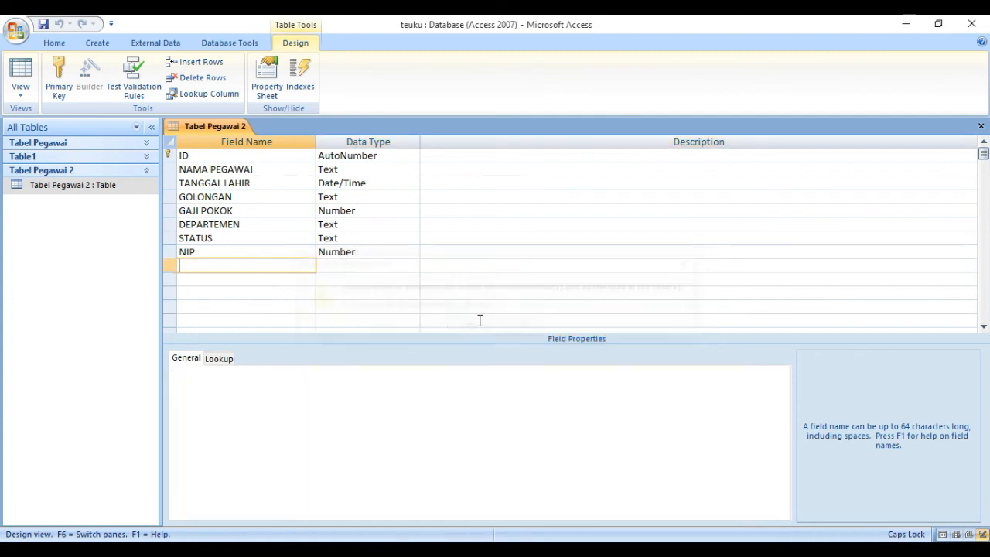
click(21, 71)
click(474, 331)
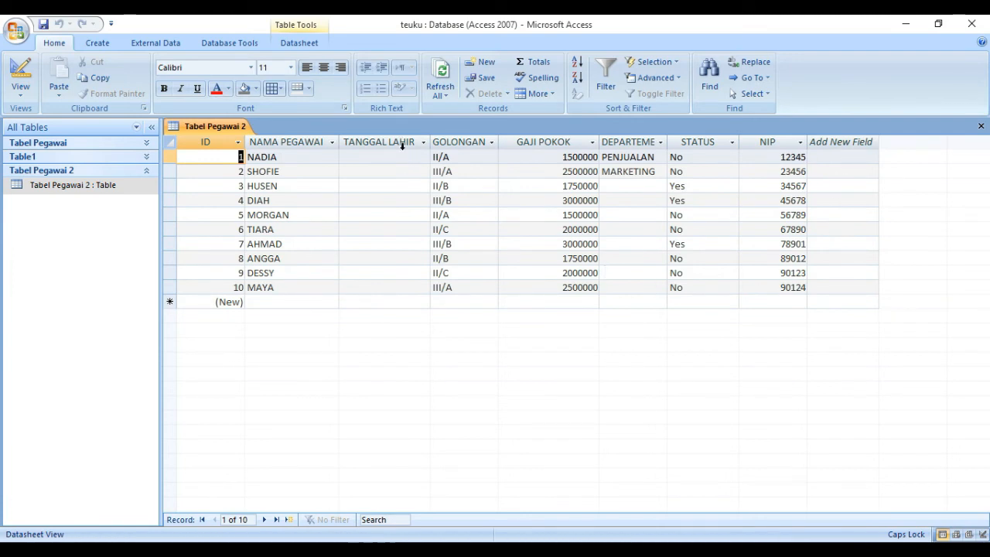
Step: Delete the TANGGAL LAHIR field in the table's Design view, and save the table to return to the datasheet
click(19, 77)
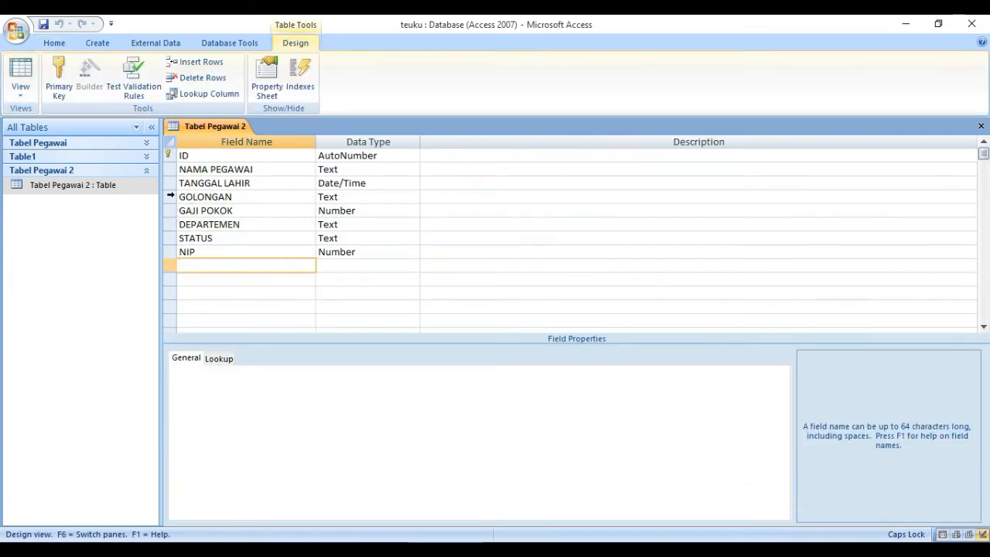
click(170, 182)
right_click(171, 184)
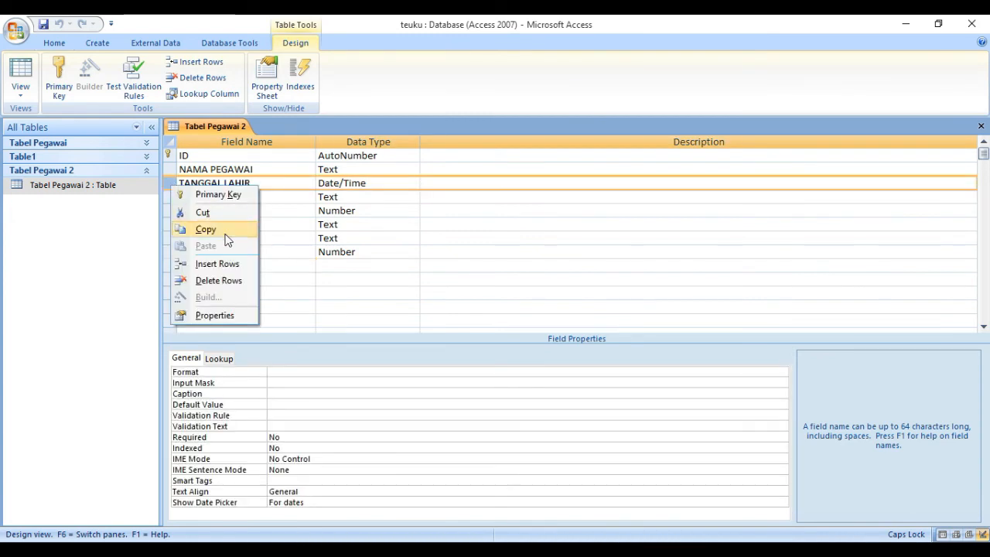
click(219, 280)
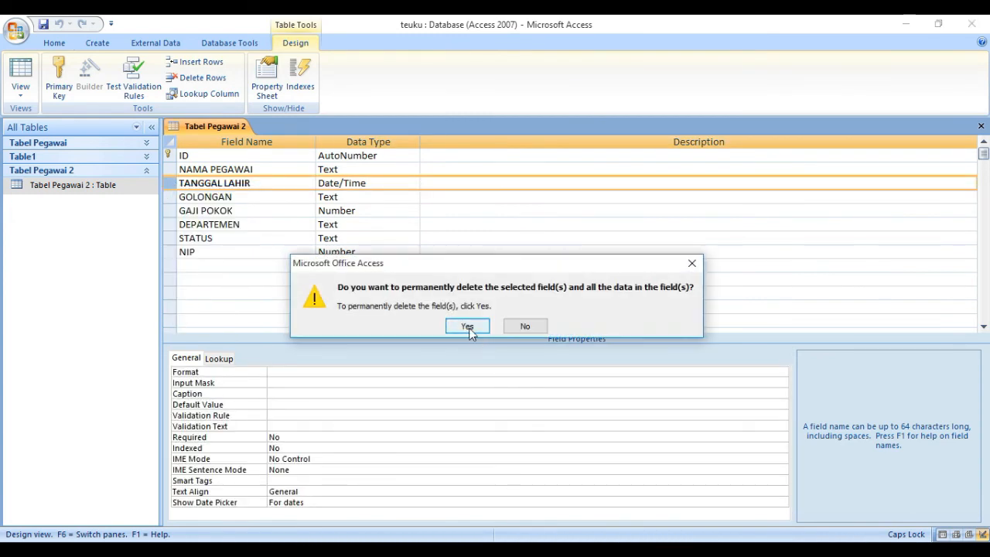
click(468, 325)
click(21, 78)
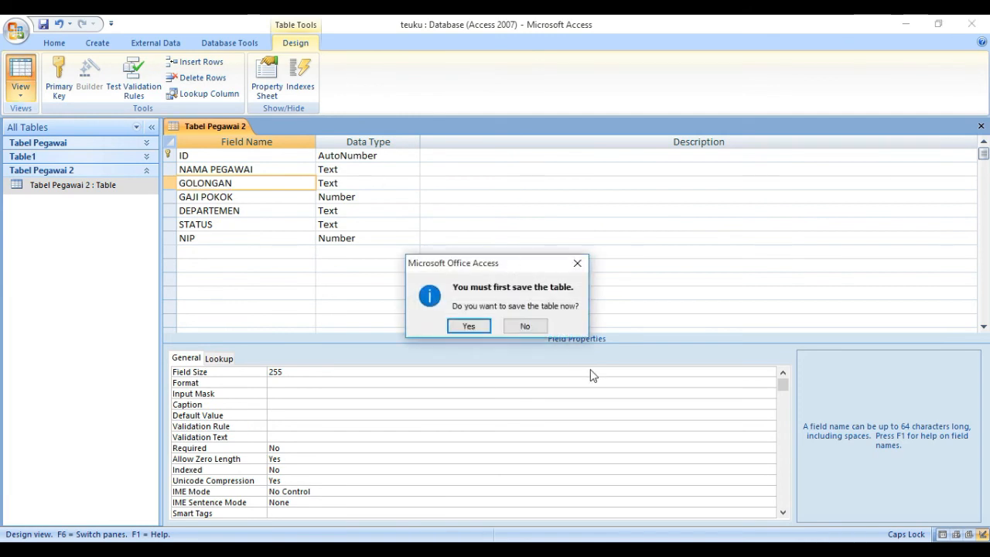
click(469, 326)
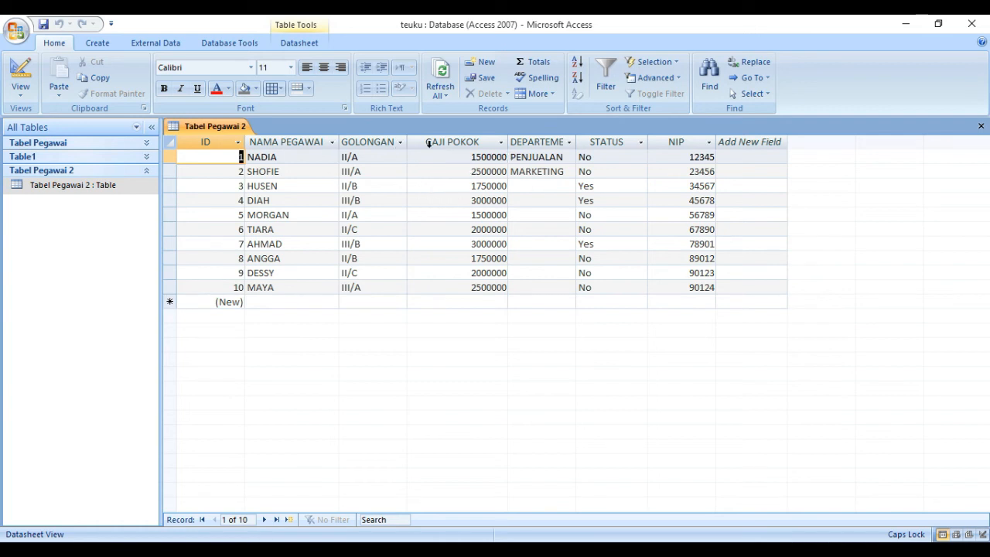
Step: Rearrange the datasheet columns so DEPARTEMEN follows STATUS and NIP sits between ID and NAMA PEGAWAI
click(542, 142)
double_click(542, 141)
click(532, 166)
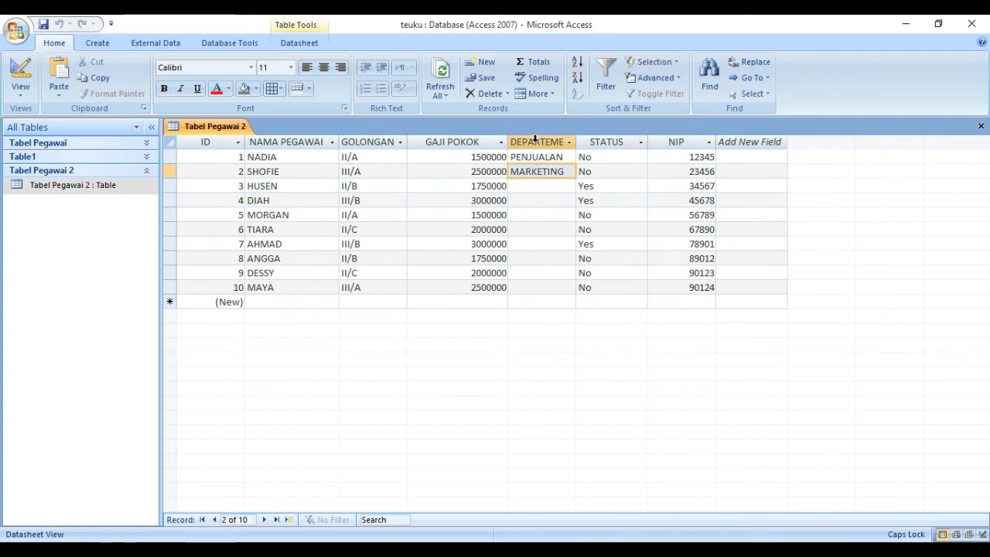
click(536, 141)
drag(530, 141, 668, 170)
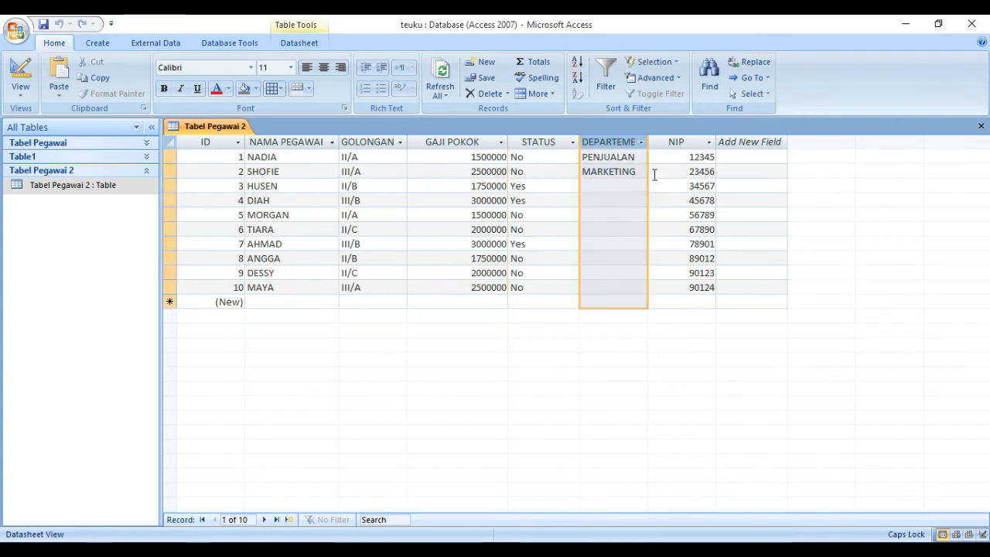
click(682, 140)
drag(683, 140, 285, 140)
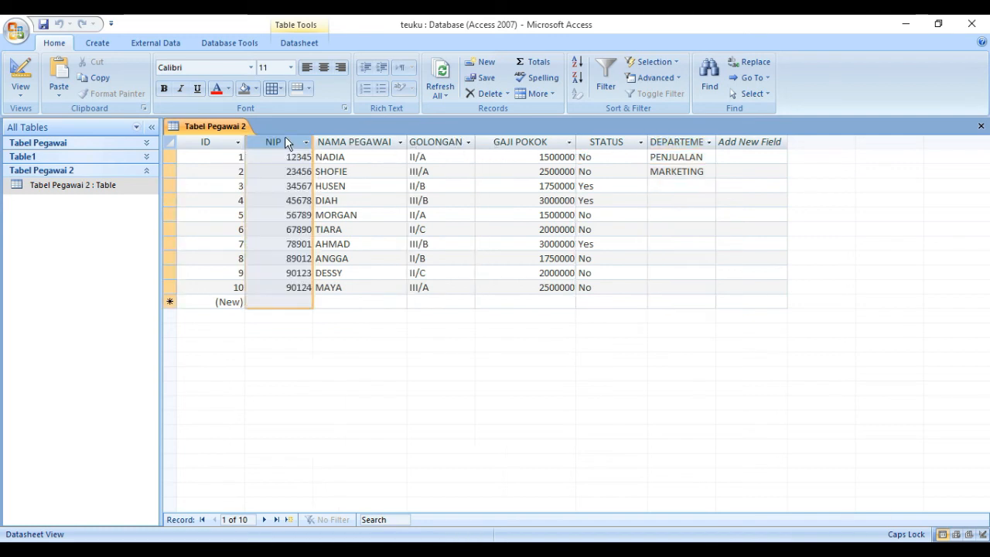
Step: Insert a column named ALAMAT before GAJI POKOK in the datasheet and enter CIAMIS for record 1
click(497, 137)
right_click(498, 137)
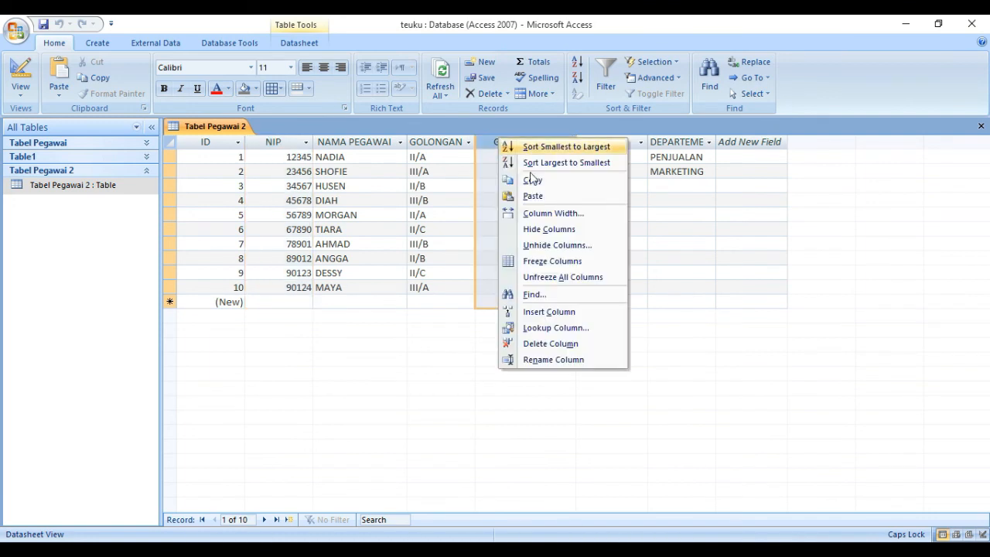
click(549, 312)
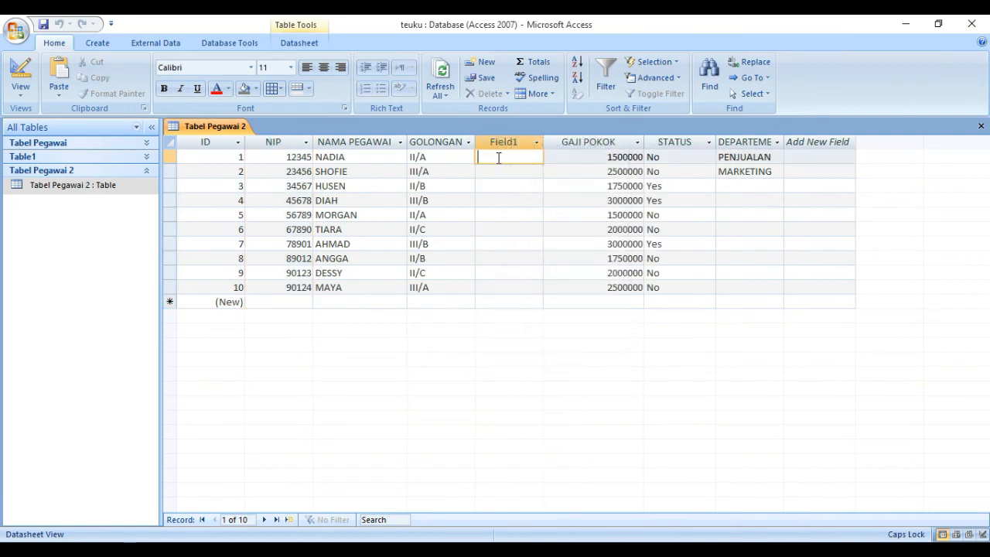
double_click(508, 142)
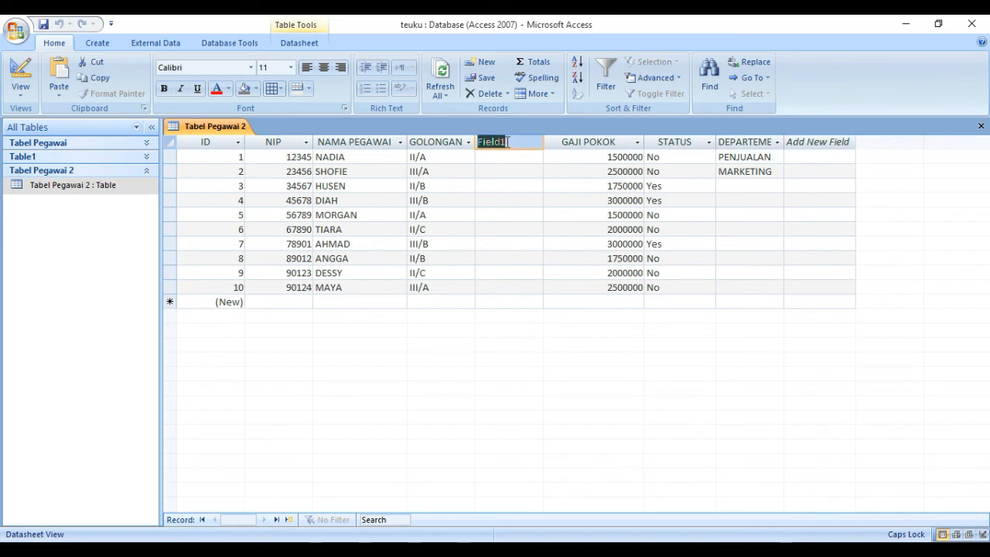
text(ALAMAT)
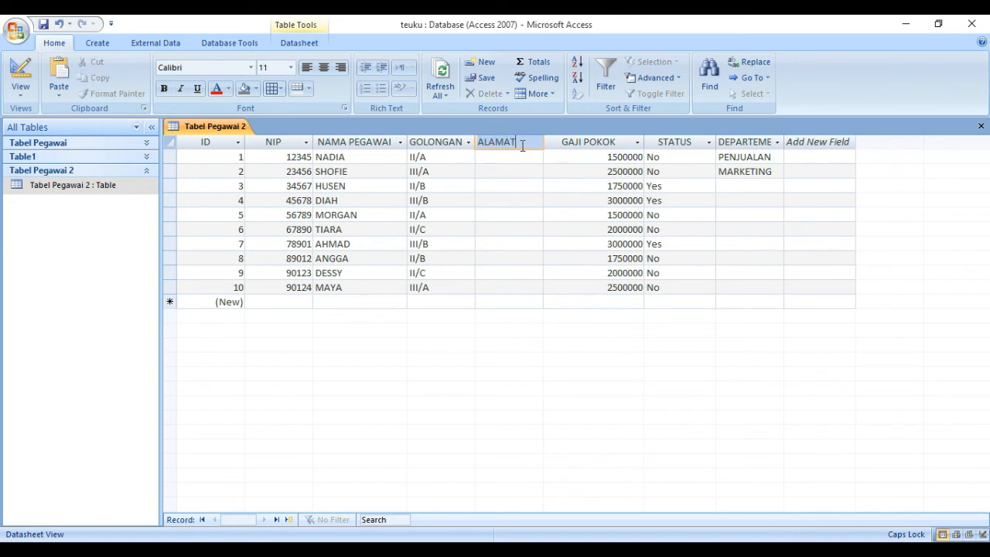
click(515, 153)
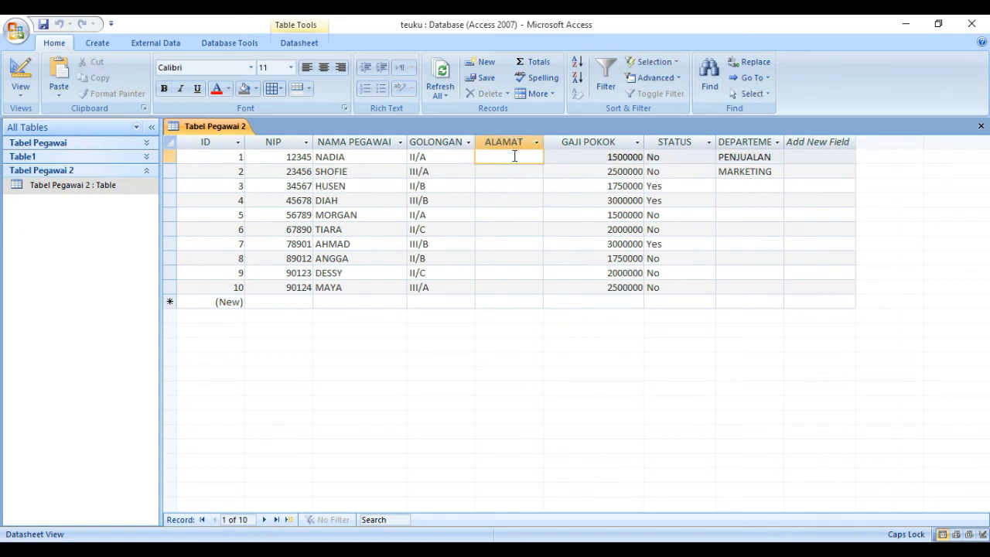
click(565, 248)
Step: Delete the DEPARTEMEN column and its data from the datasheet
click(750, 140)
right_click(752, 141)
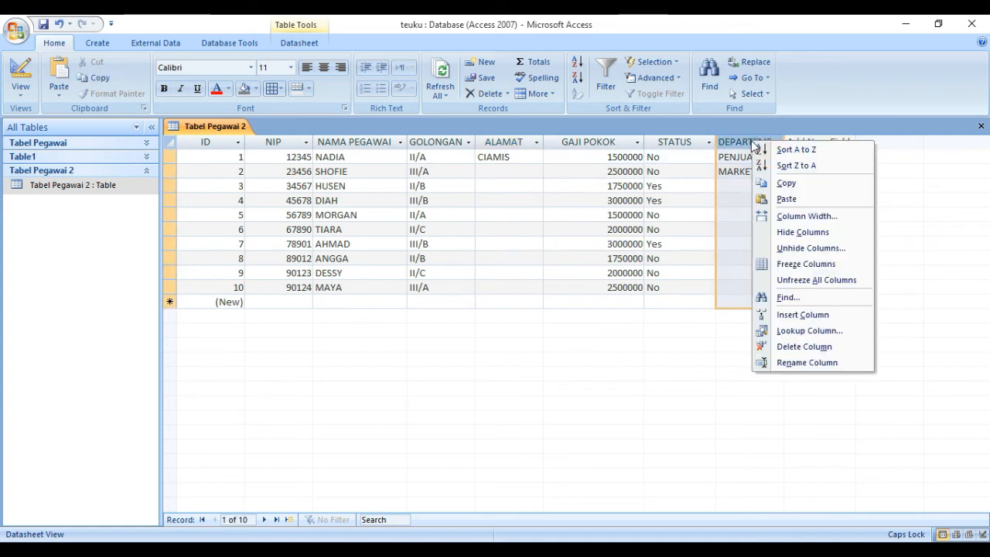
click(805, 347)
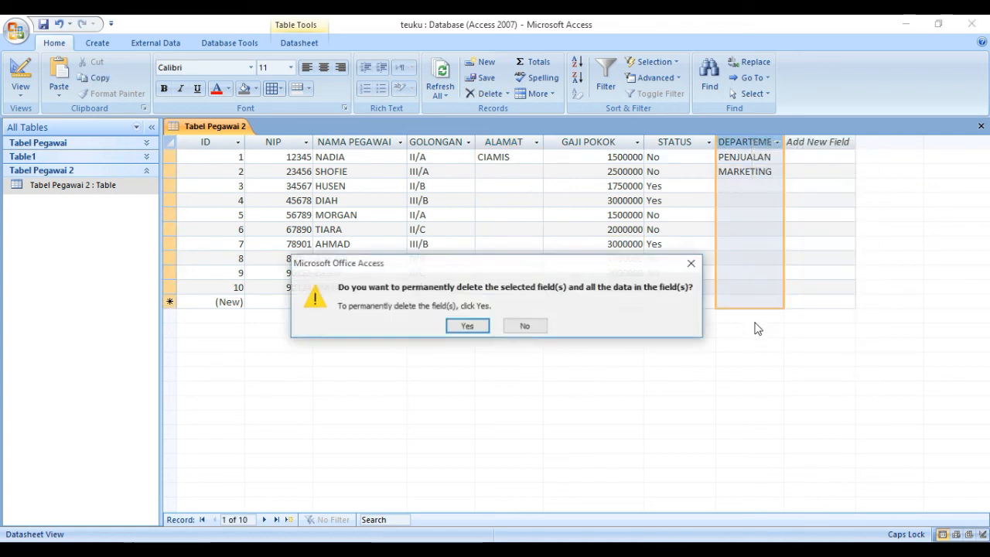
click(470, 326)
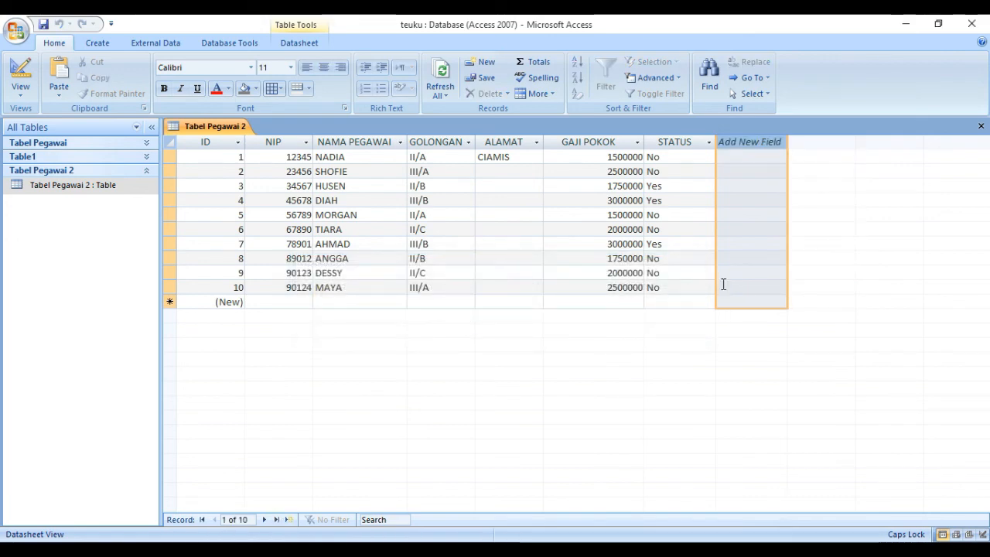
Step: In the table's Design view, move the GOLONGAN field below STATUS and the NIP field directly below ID
click(20, 73)
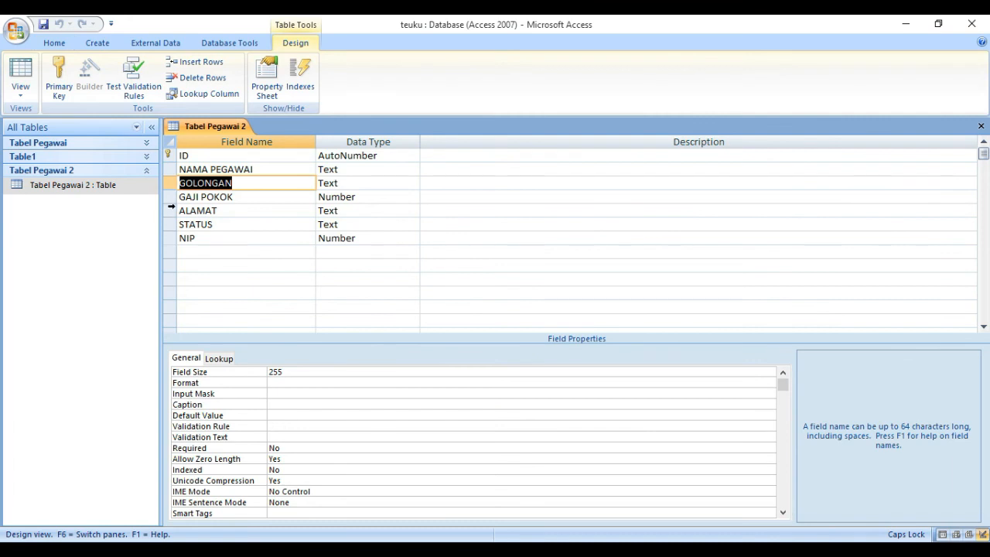
click(168, 186)
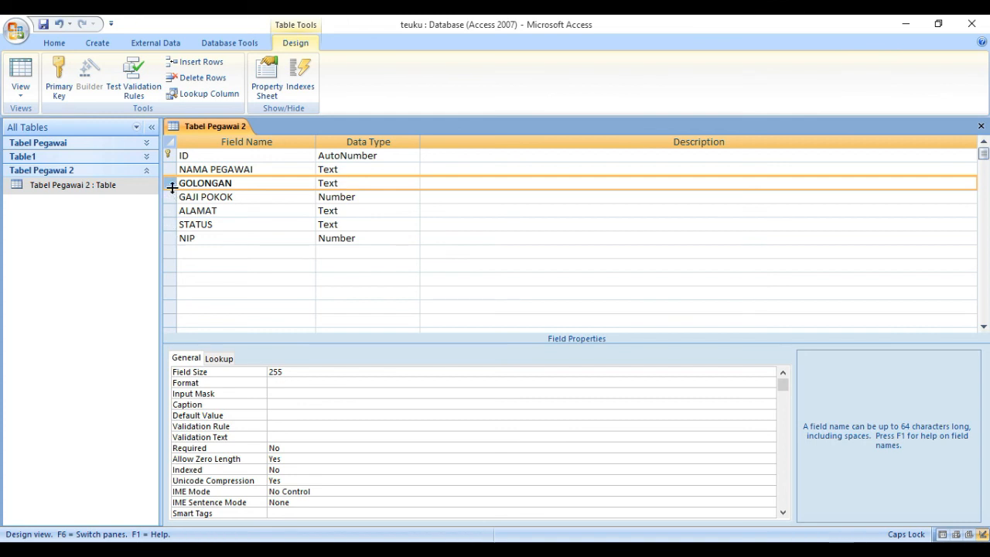
drag(173, 185, 185, 236)
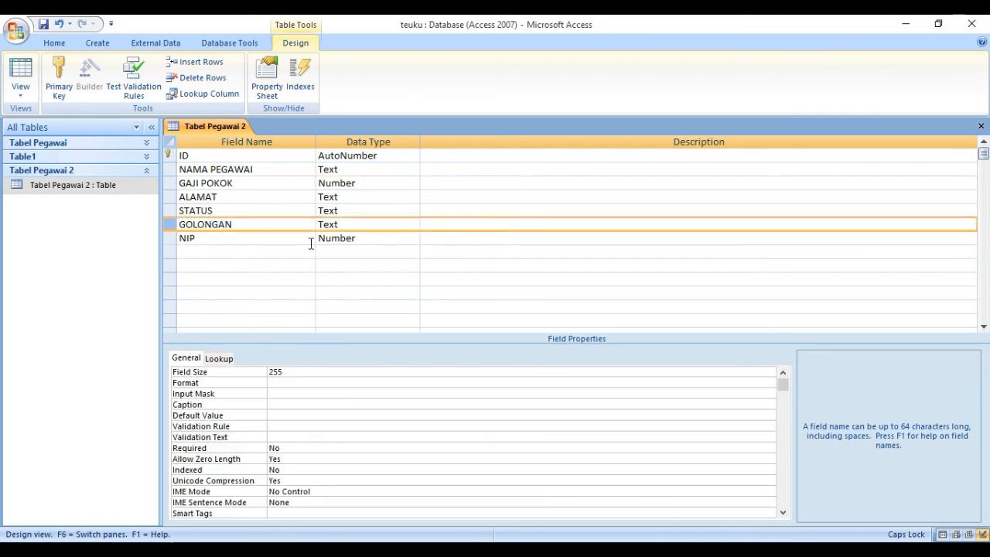
click(170, 240)
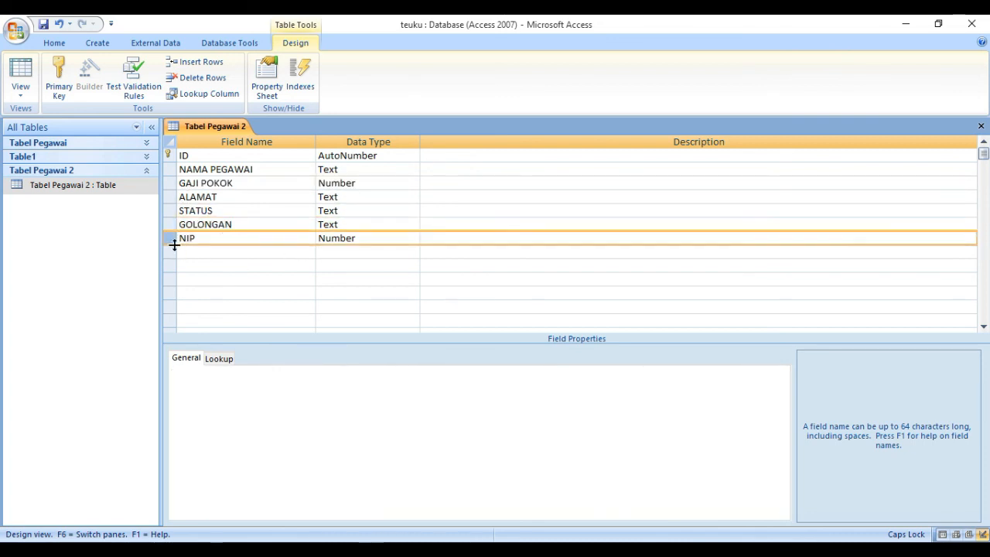
drag(170, 241, 178, 164)
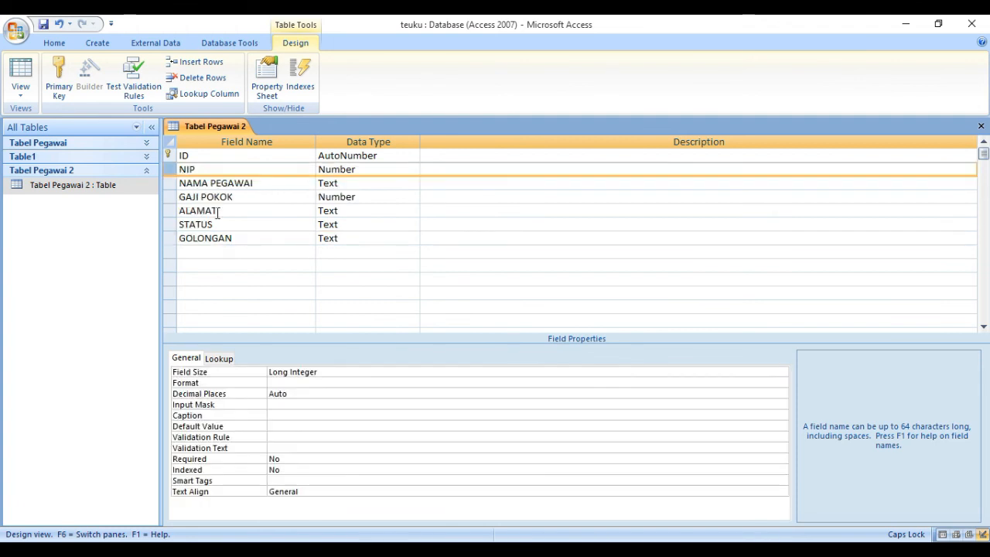
Step: Insert a Date/Time field named TANGGAL LAHIR above GAJI POKOK in the table's design
click(171, 197)
right_click(171, 197)
key(Escape)
key(Insert)
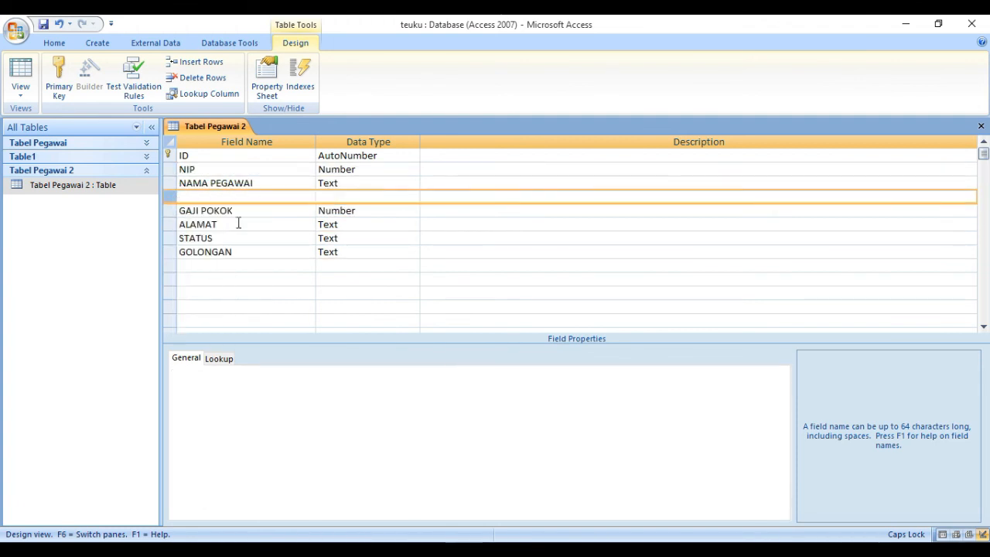
click(242, 197)
text(TAN)
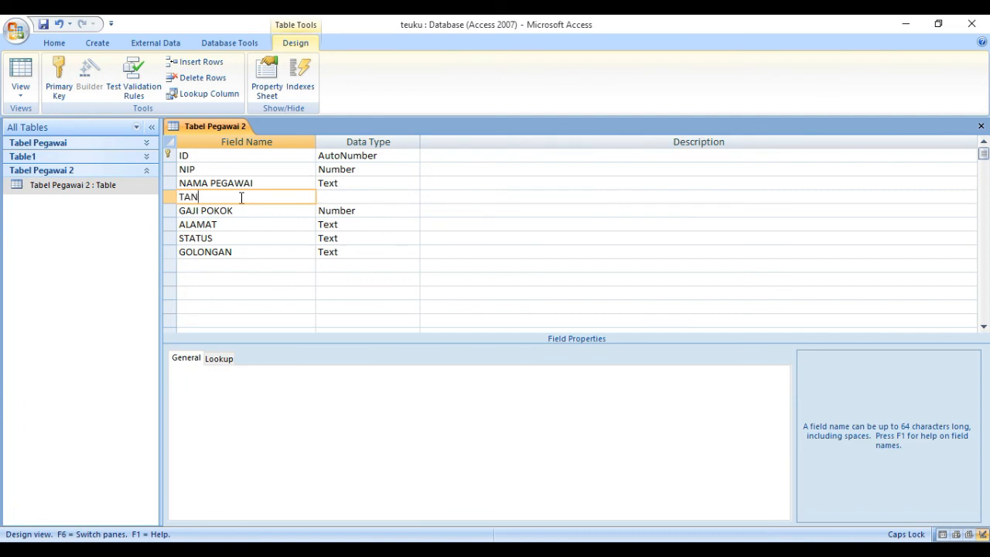
text(GGAL LAHIR)
click(373, 199)
click(414, 198)
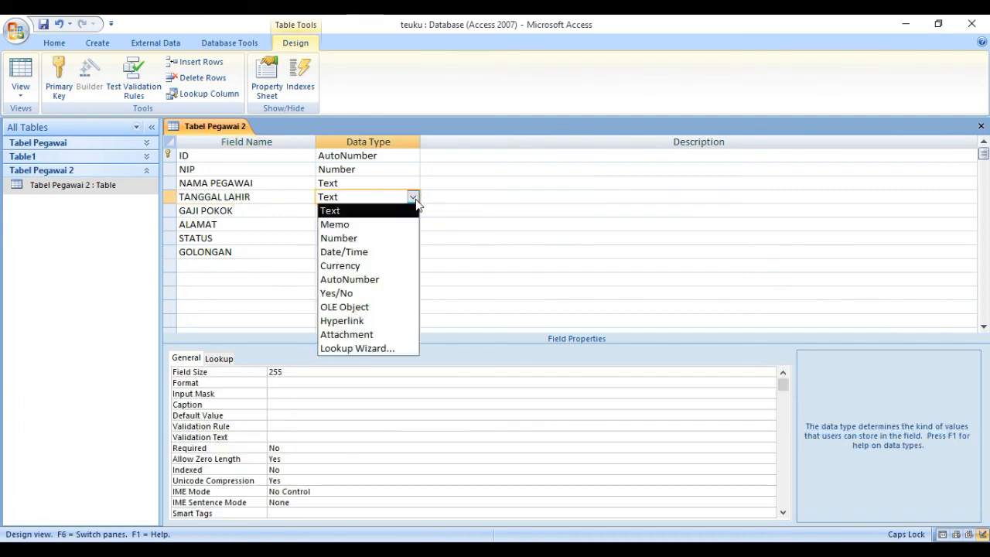
click(344, 252)
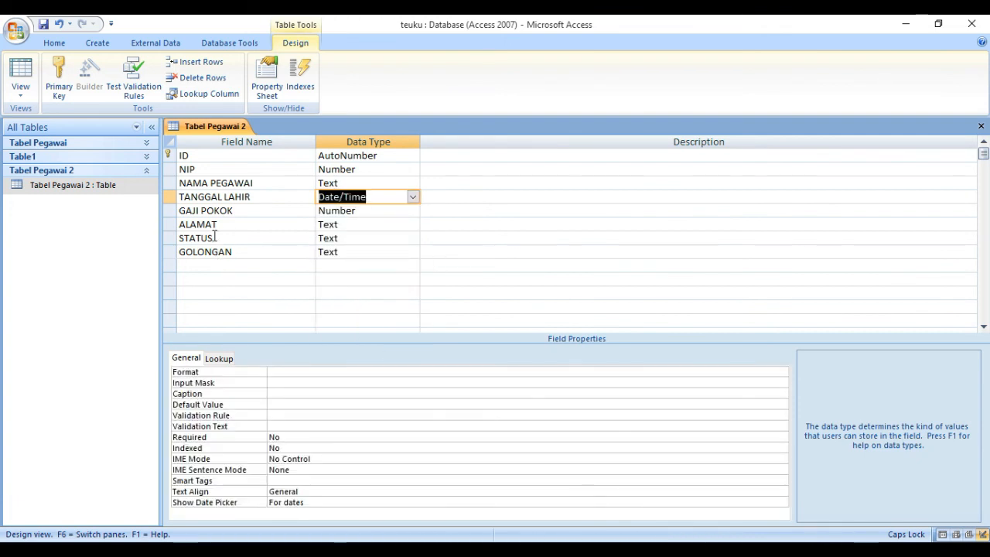
Step: Delete the ALAMAT field and its data from the table's field list in Design view
click(171, 226)
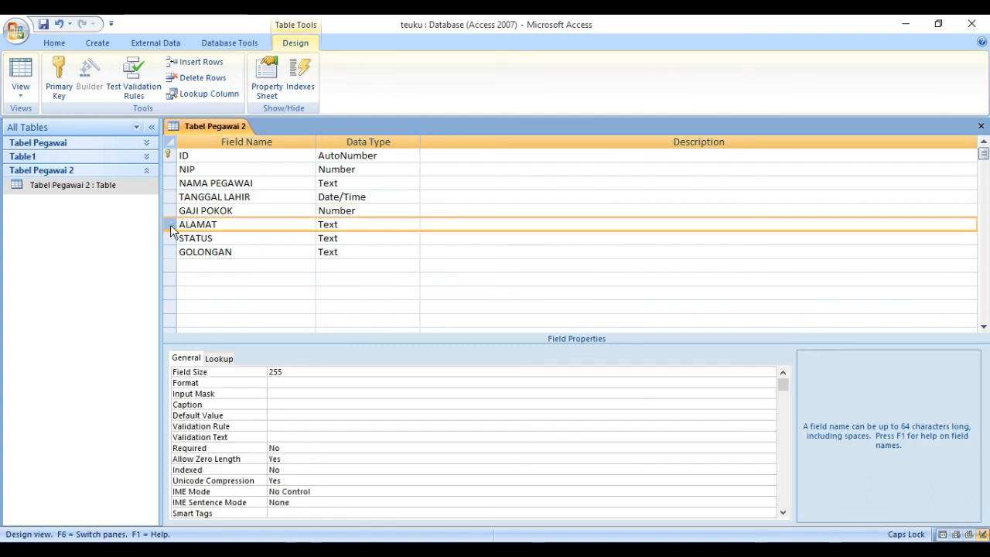
right_click(171, 229)
click(229, 321)
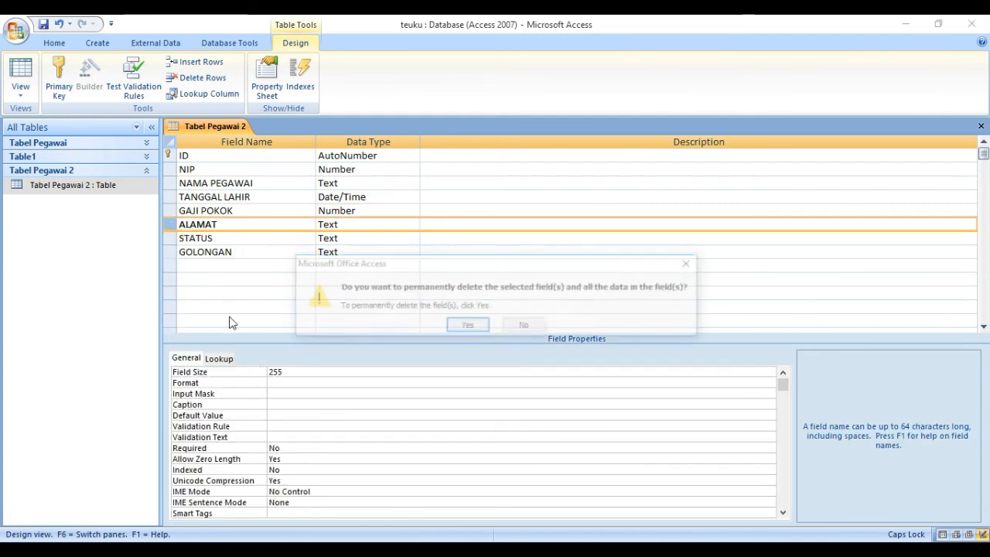
click(468, 325)
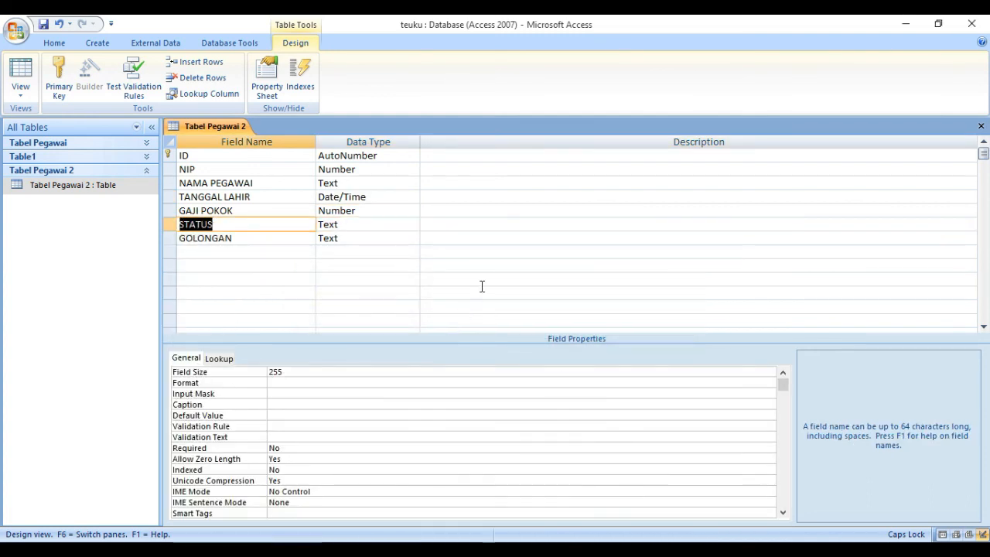